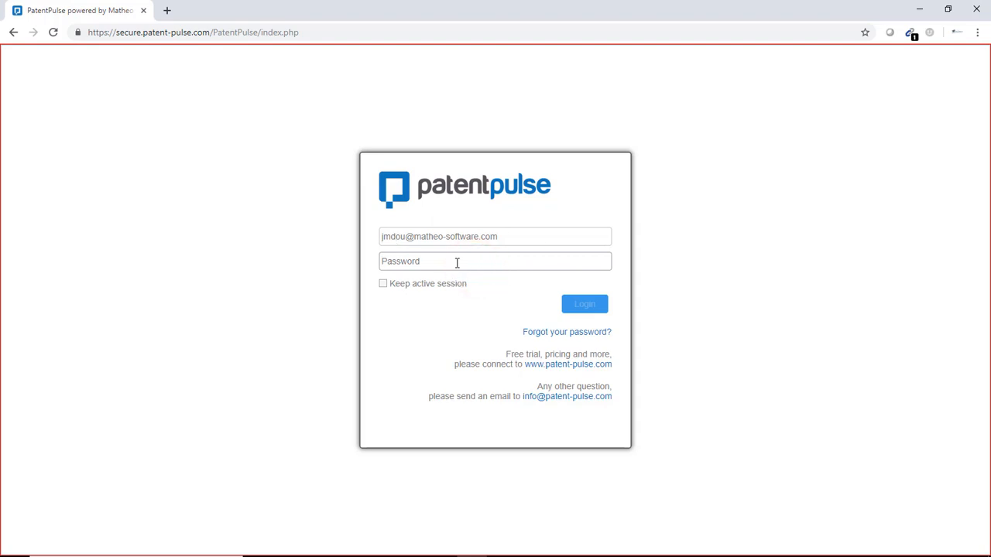
# Step: Enter the account password and log in to the patent database
pyautogui.write('••')
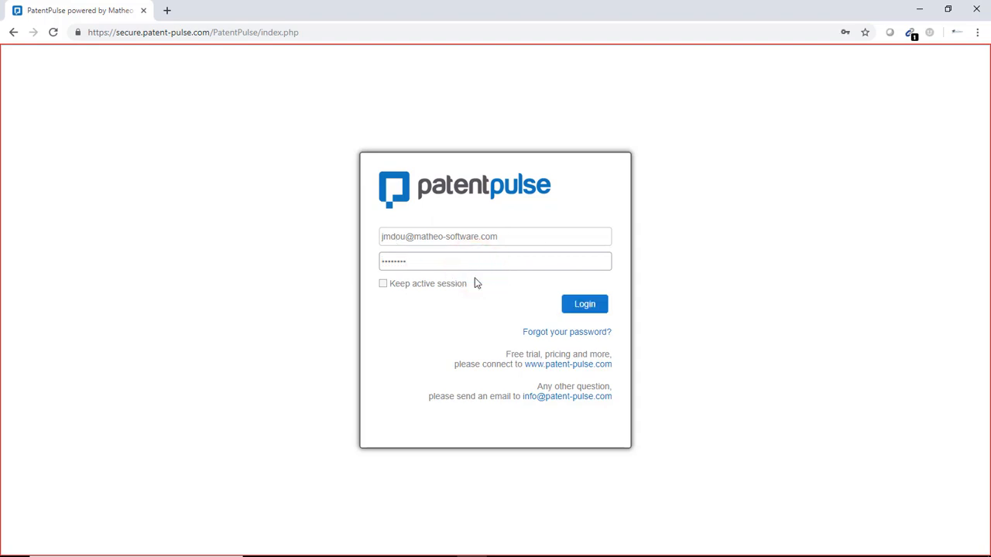
pyautogui.click(593, 309)
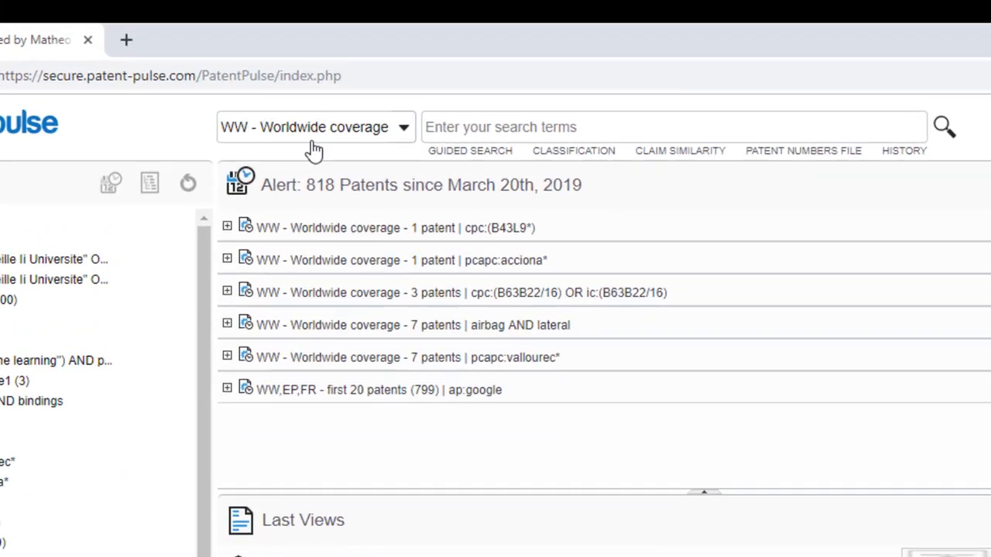
# Step: Review the list of searchable patent databases, keeping WW - Worldwide coverage selected
pyautogui.click(331, 59)
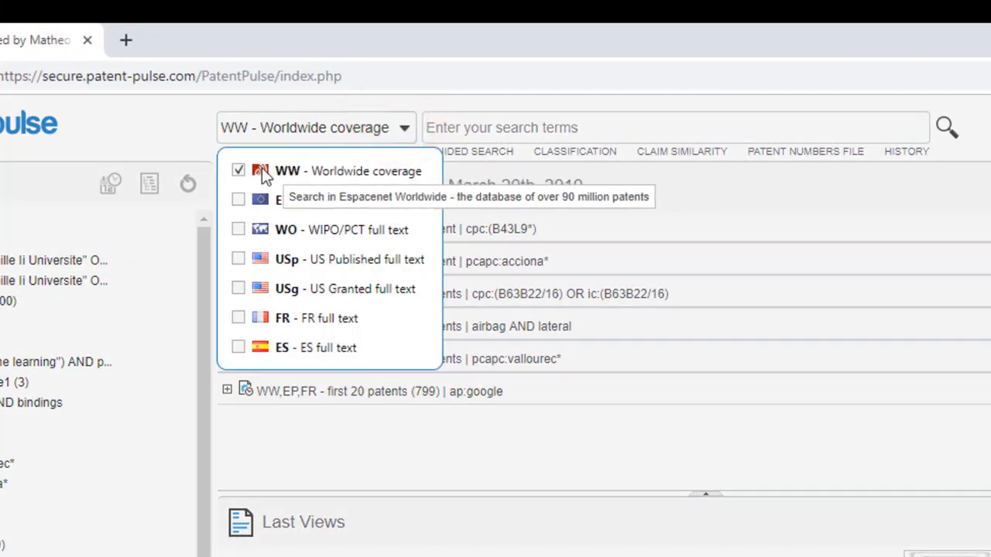
pyautogui.click(244, 204)
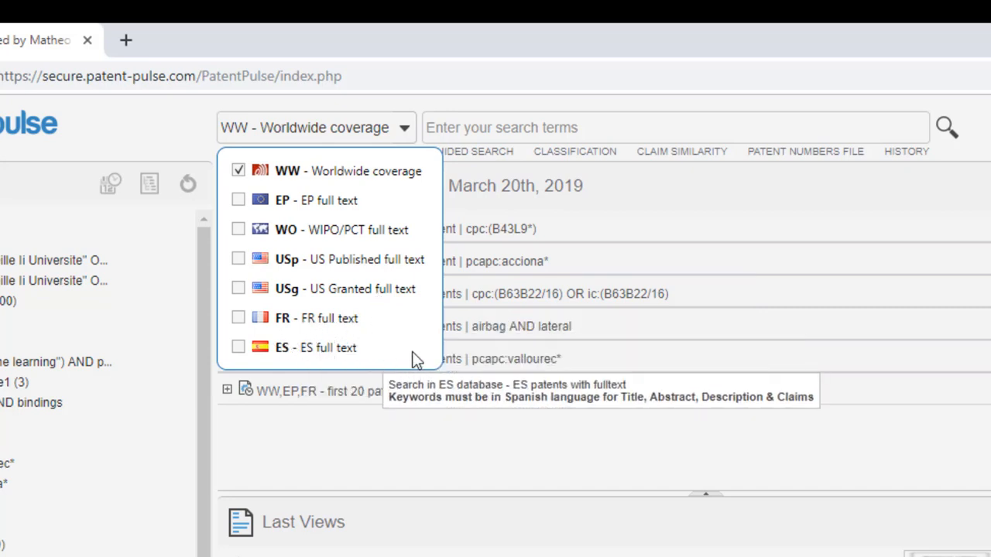
pyautogui.click(153, 125)
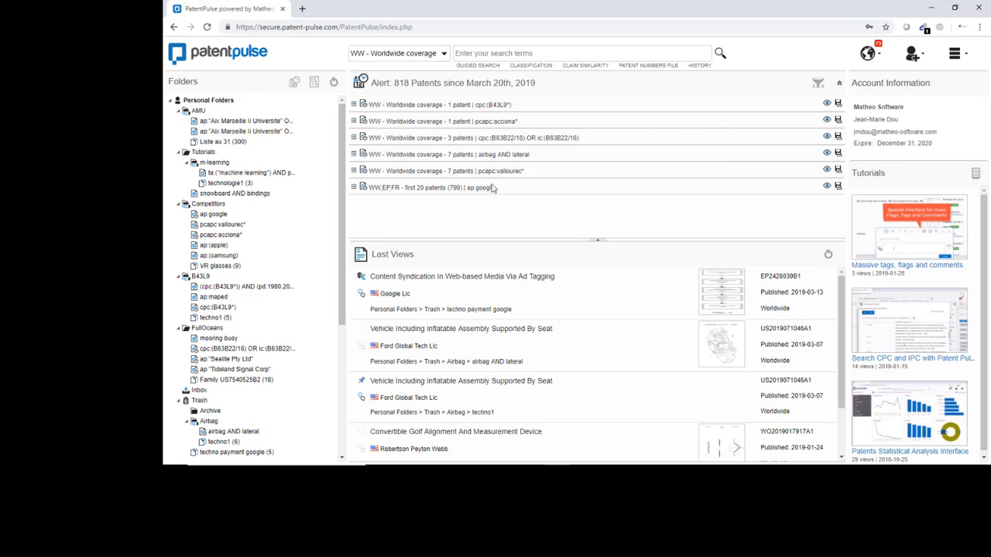
# Step: Expand the pcapc:vallourec* alert and look through the patents it contains
pyautogui.click(355, 171)
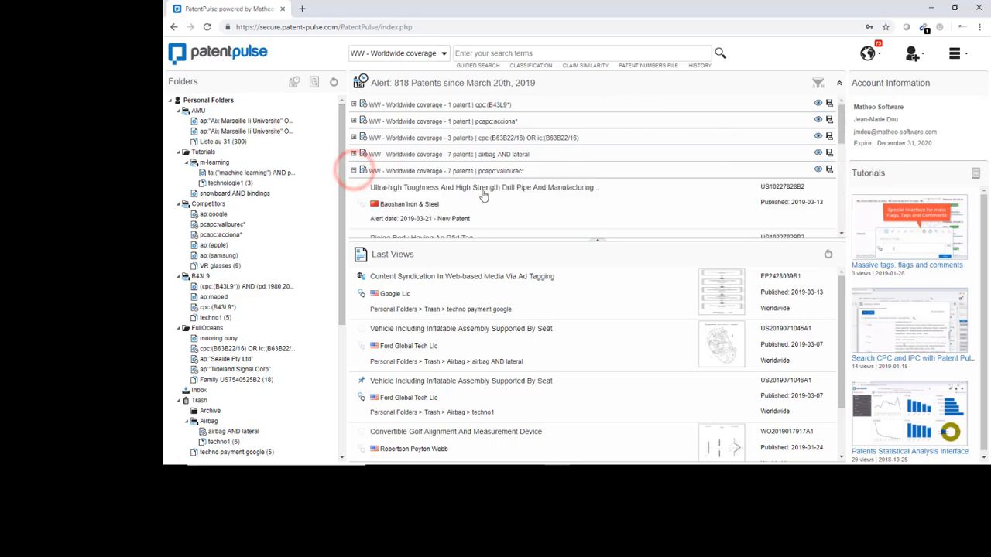
pyautogui.scroll(-3, 483, 195)
pyautogui.scroll(-1, 483, 195)
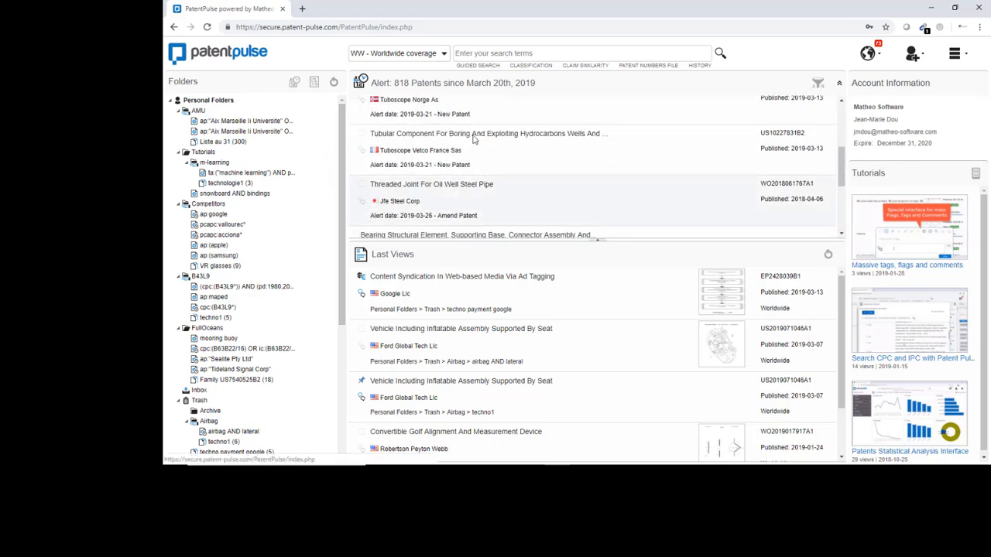
pyautogui.scroll(4, 534, 171)
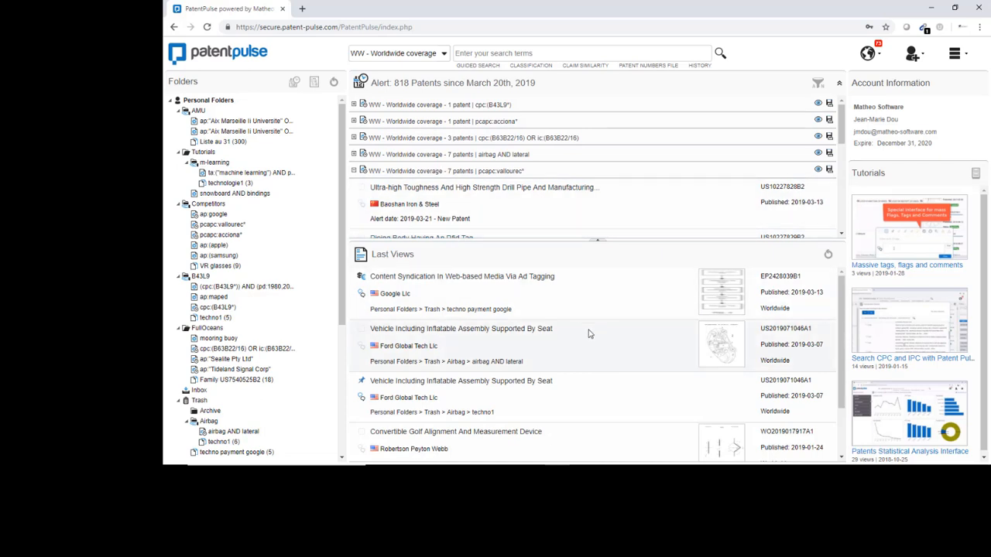
# Step: Search the worldwide coverage database for airbag AND lateral
pyautogui.click(488, 51)
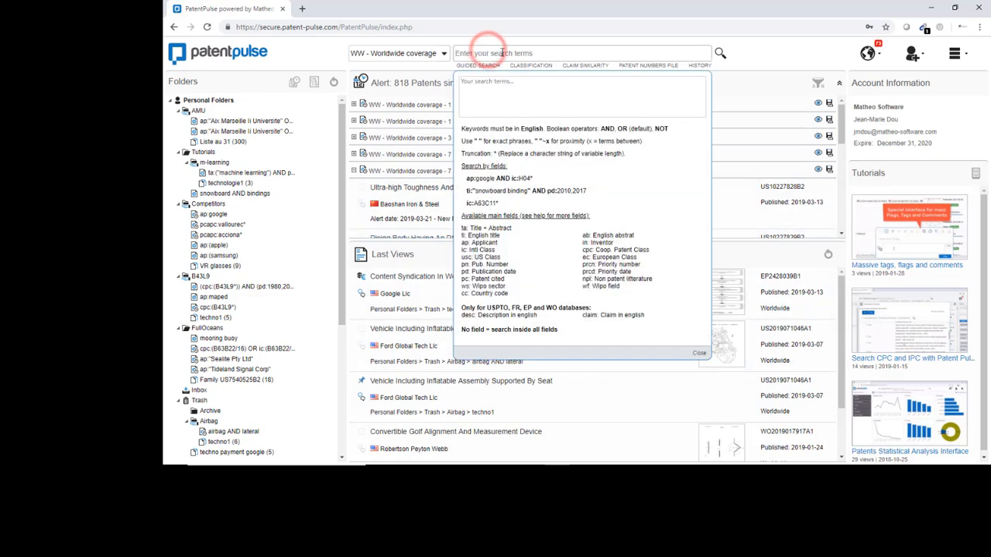
pyautogui.write('airbag AND lateral')
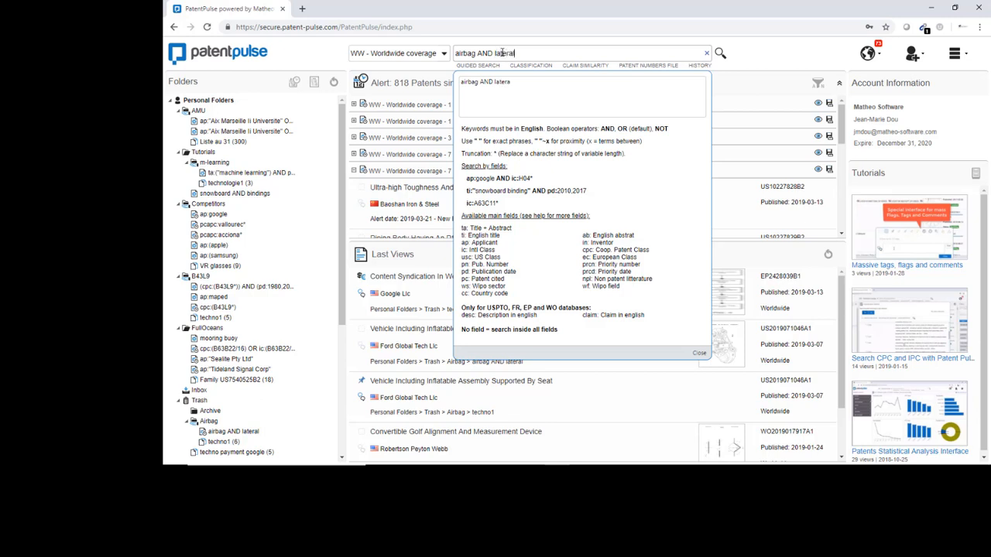
pyautogui.click(720, 53)
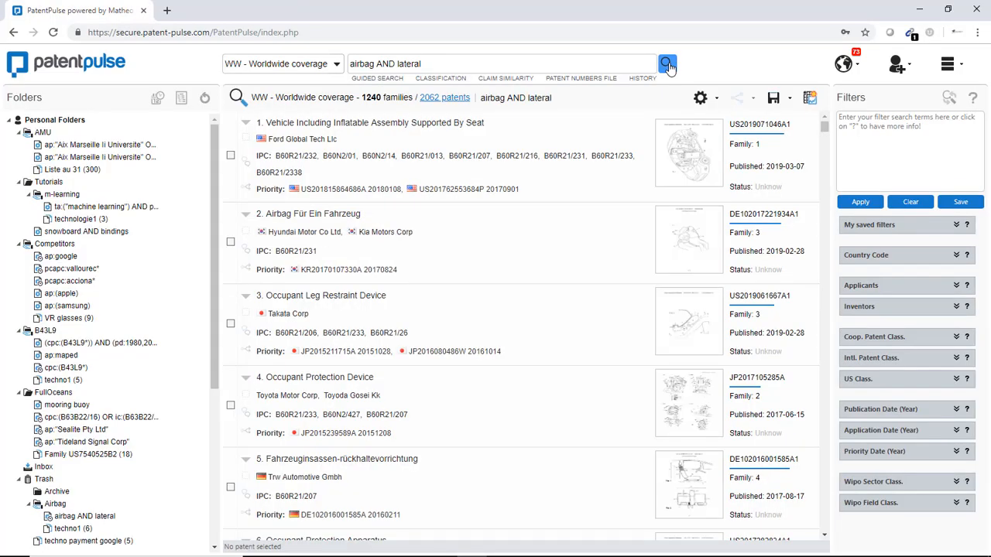
# Step: Examine the family count, patent count and query in the header of the search results
pyautogui.doubleClick(368, 101)
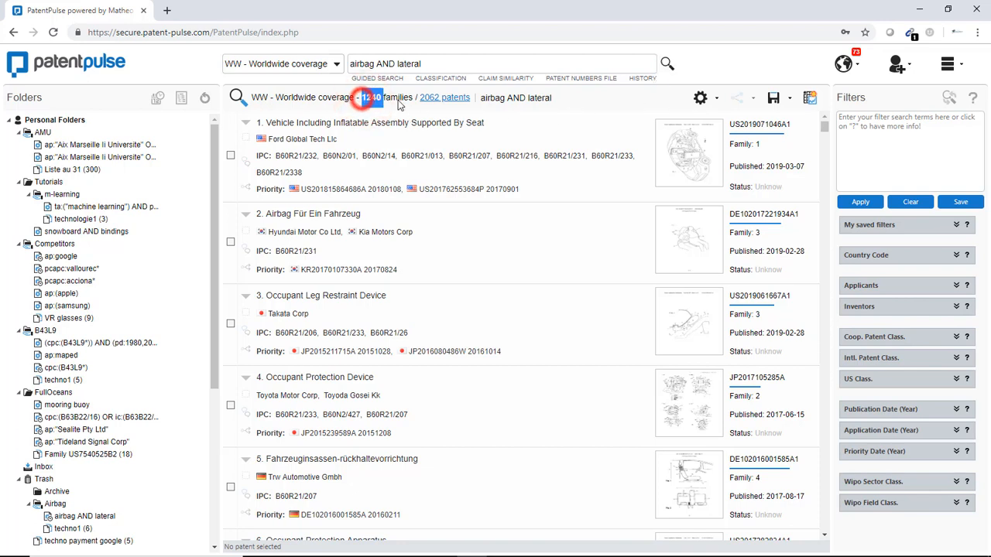
pyautogui.moveTo(398, 101); pyautogui.dragTo(506, 100)
pyautogui.click(530, 97)
pyautogui.click(573, 98)
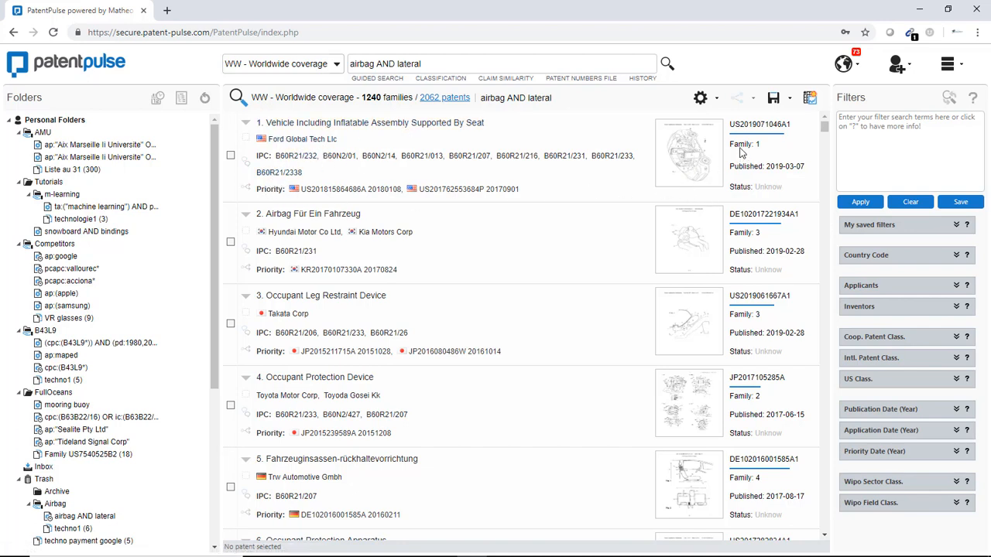
# Step: View the enlarged drawing of the first result, close it, and expand that result's details in the list
pyautogui.click(685, 159)
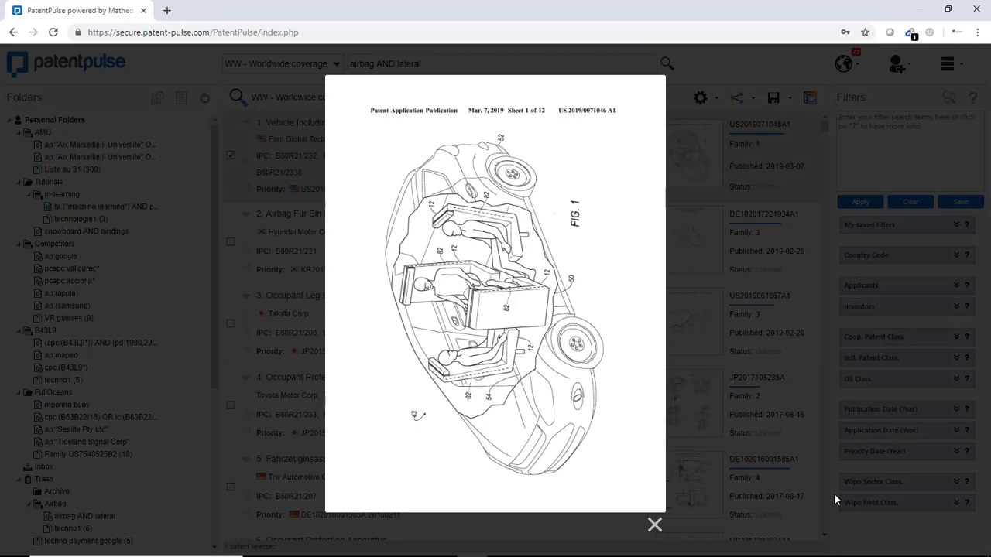
pyautogui.click(655, 526)
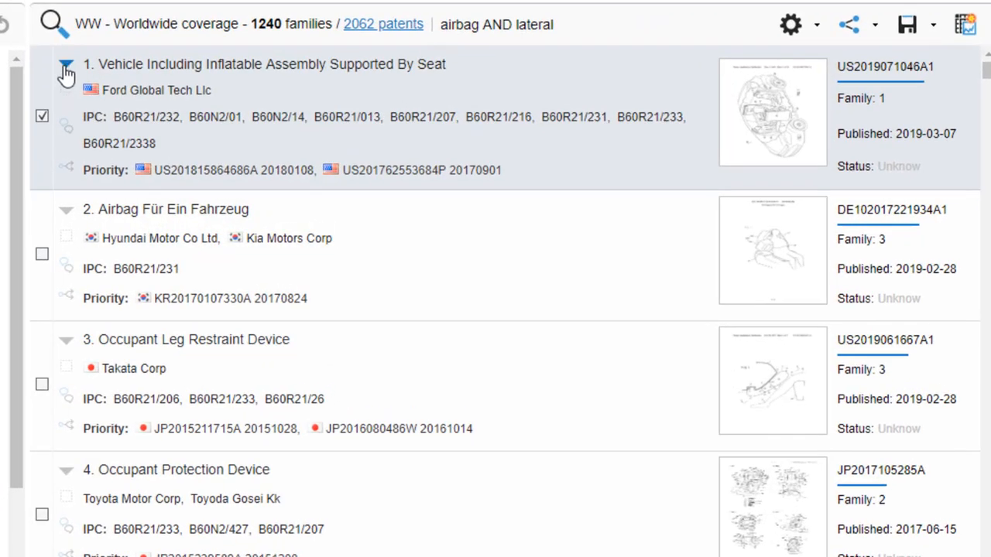
pyautogui.click(66, 66)
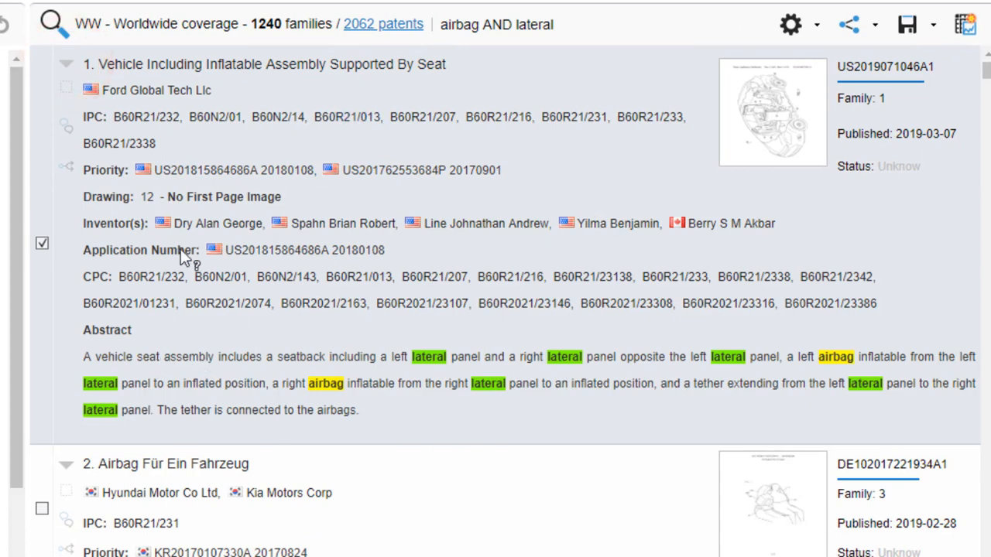
# Step: Browse down the search results and open the record of result 9, Occupant Protection Device
pyautogui.scroll(-5, 447, 455)
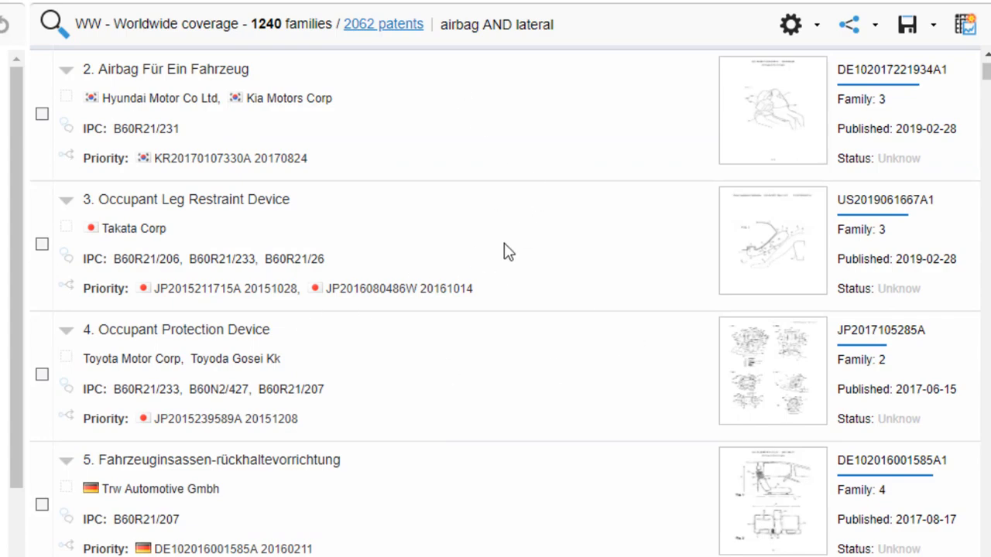
pyautogui.scroll(-1, 340, 387)
pyautogui.scroll(-5, 189, 384)
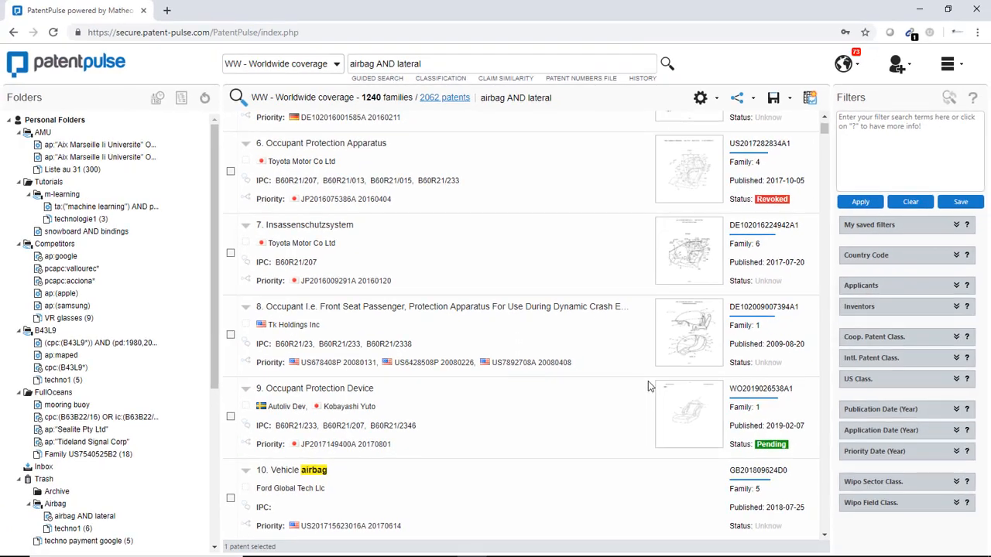
pyautogui.scroll(-1, 400, 492)
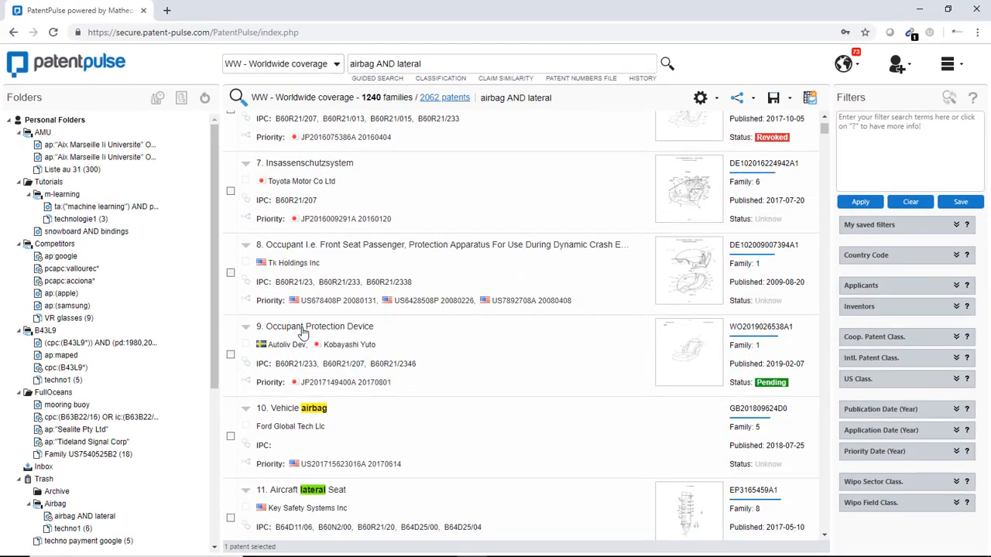
pyautogui.click(334, 332)
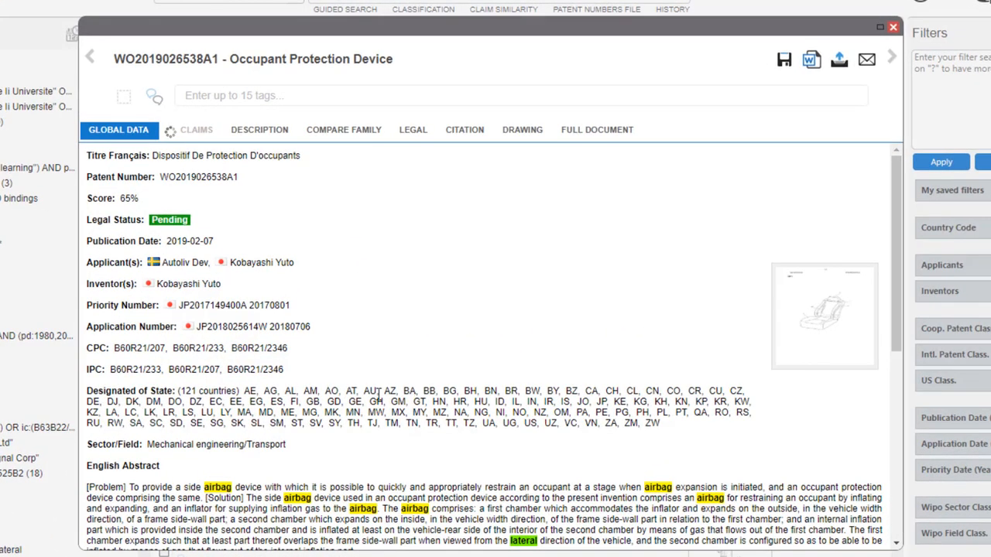
# Step: Read through the patent's global data, from the bibliographic fields and abstracts down to the cited documents
pyautogui.scroll(-2, 192, 384)
pyautogui.scroll(-2, 192, 384)
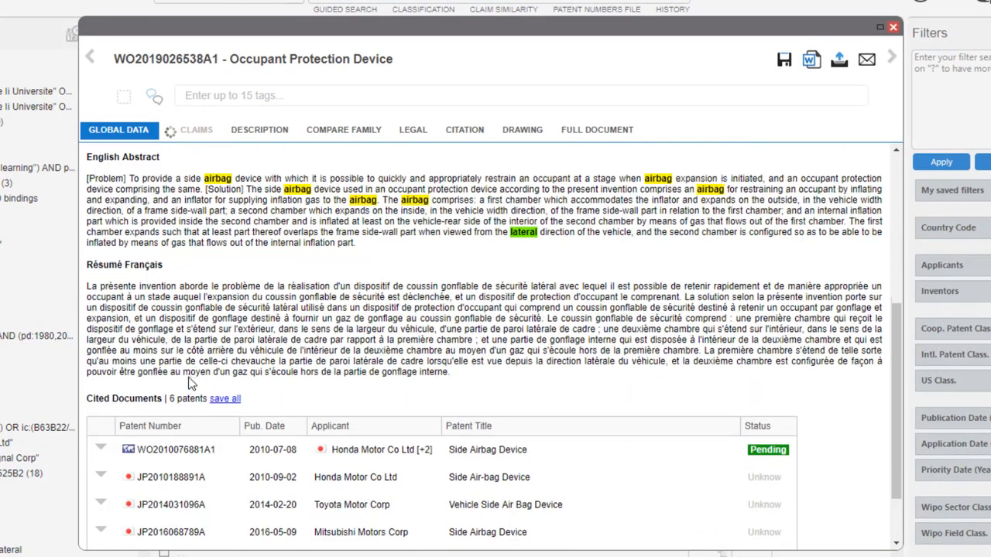
pyautogui.scroll(1, 203, 421)
pyautogui.scroll(3, 203, 421)
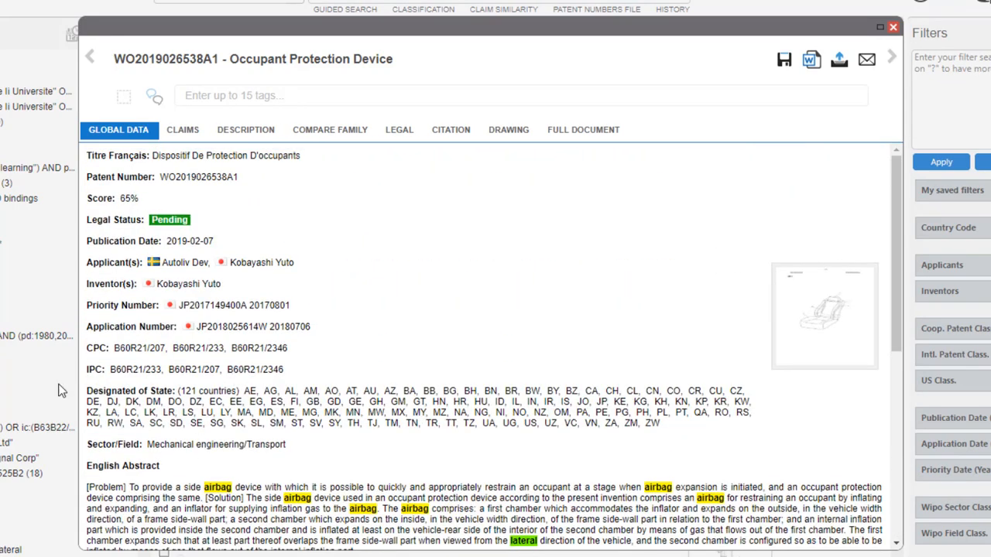
pyautogui.scroll(-5, 199, 473)
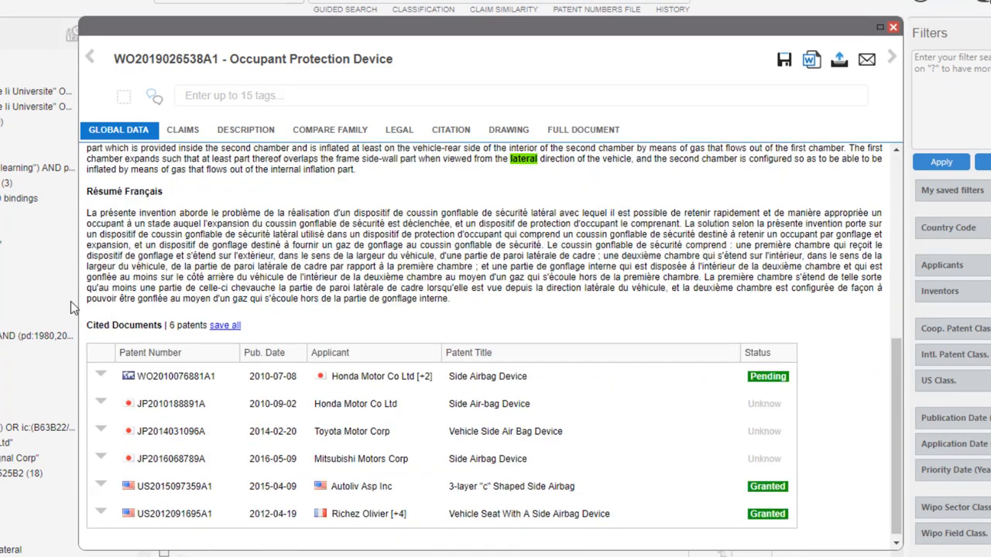
pyautogui.moveTo(88, 326); pyautogui.dragTo(364, 335)
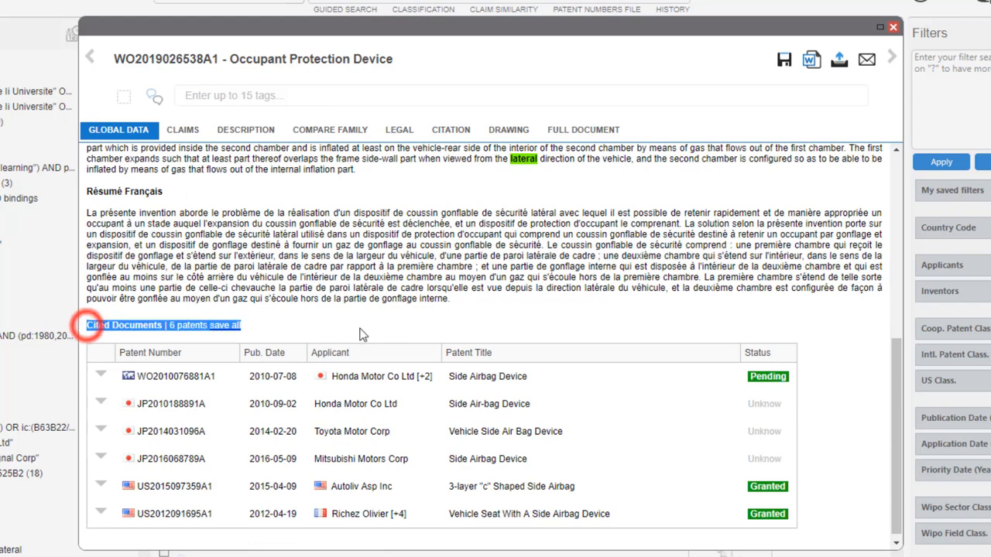
pyautogui.click(360, 329)
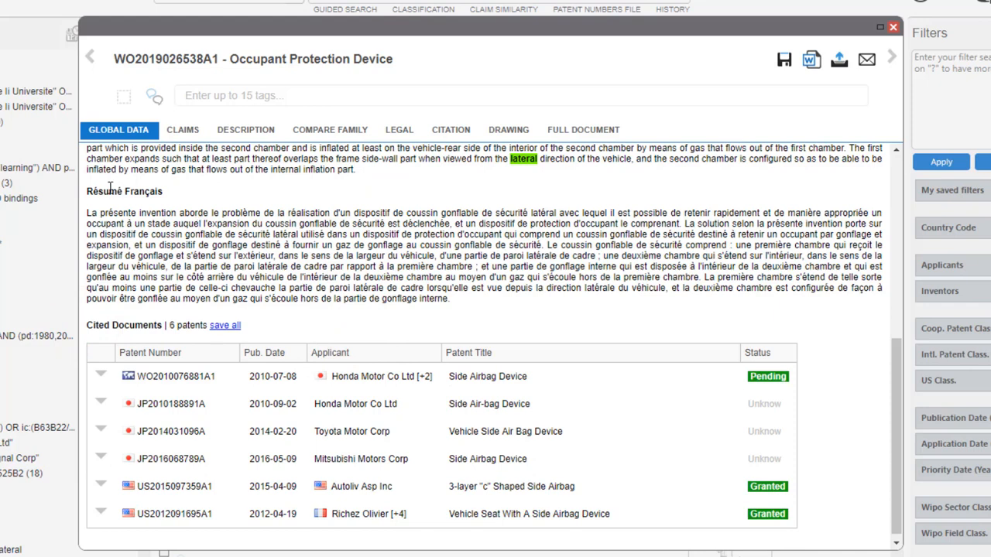
# Step: Show the patent's claims and highlight the extracted concepts occupant protection device and side wall portion in turn
pyautogui.click(188, 129)
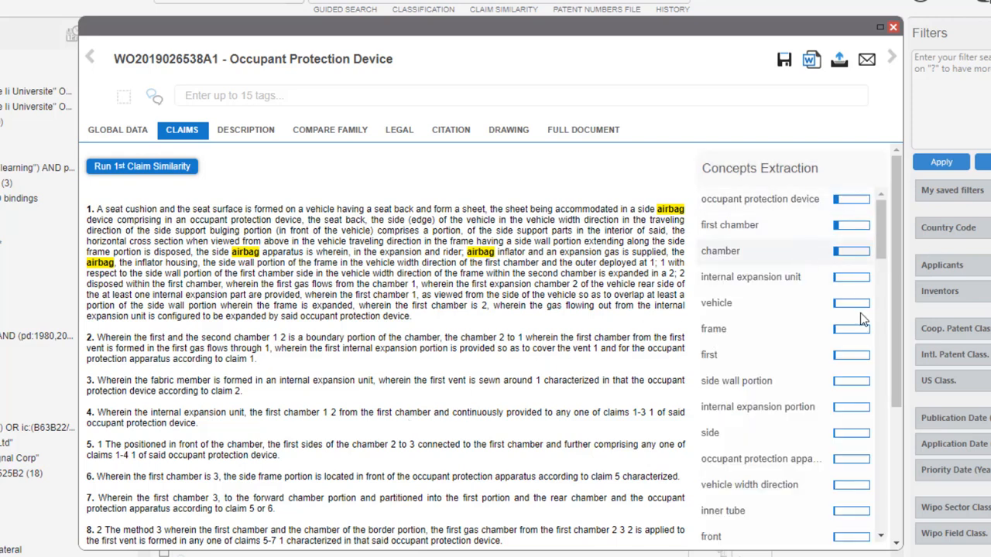
pyautogui.click(803, 202)
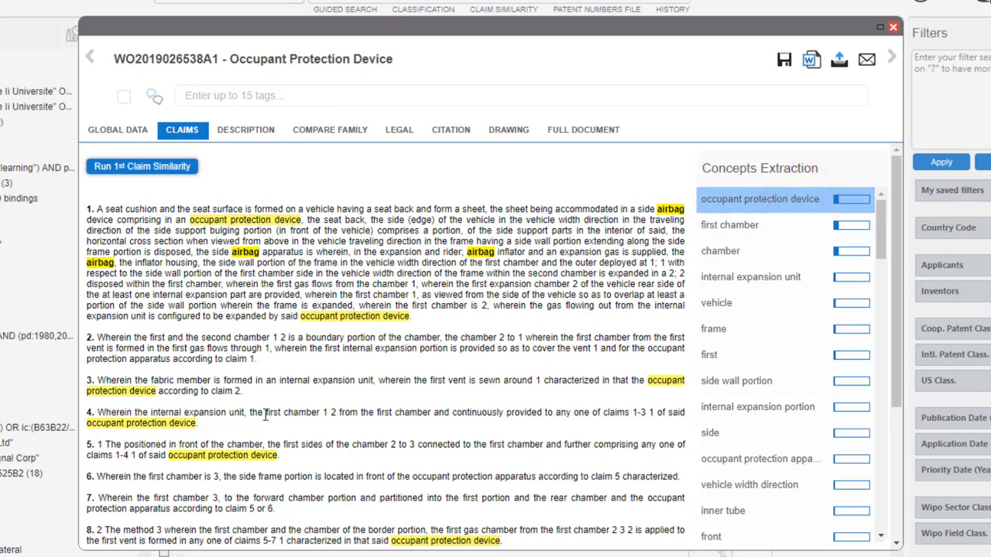
pyautogui.click(749, 385)
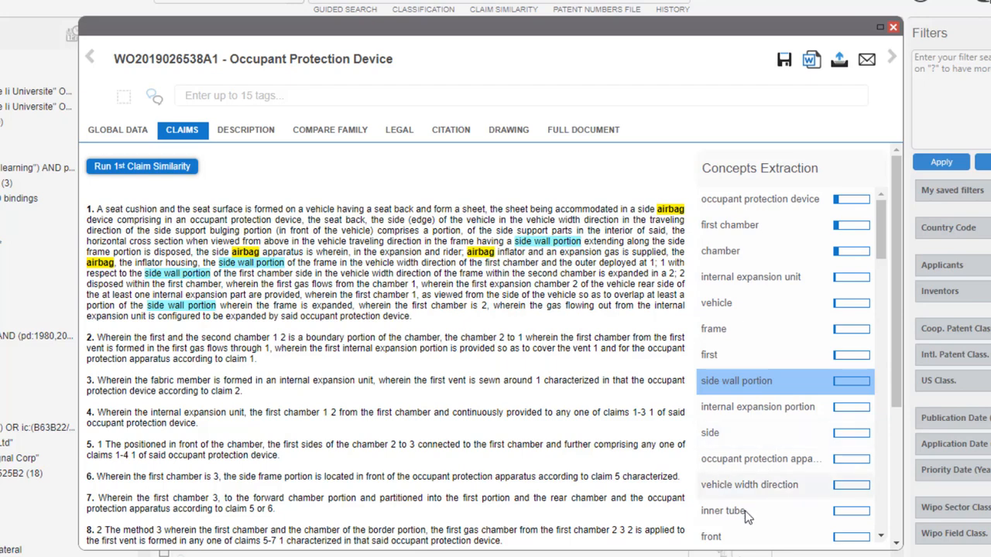
# Step: View the patent's description and full document, and close the record to return to the results
pyautogui.click(245, 135)
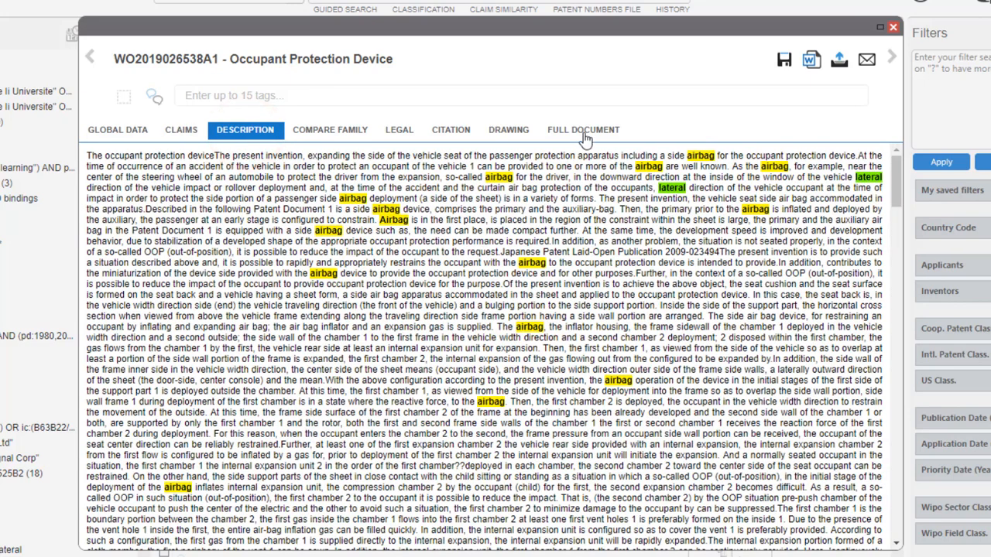
pyautogui.click(586, 128)
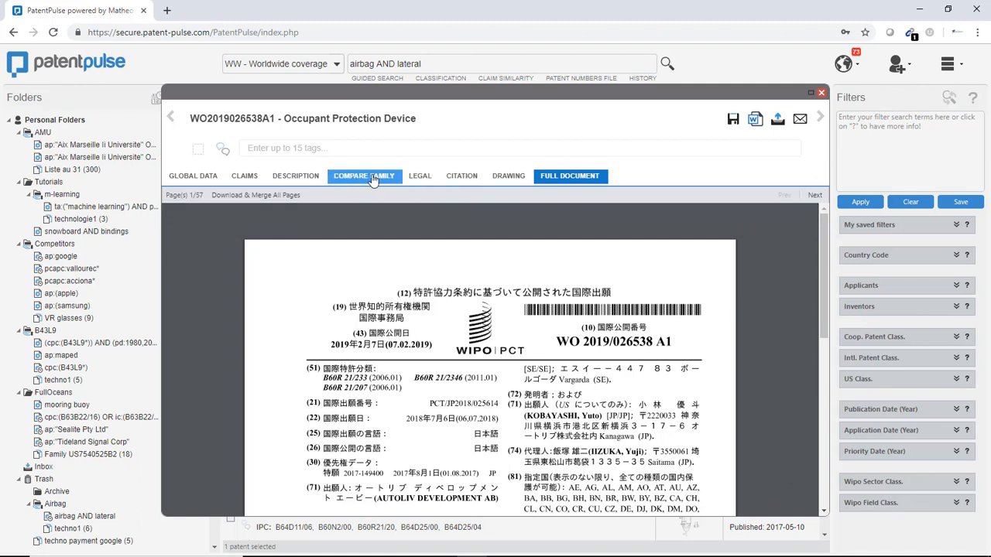
pyautogui.click(821, 93)
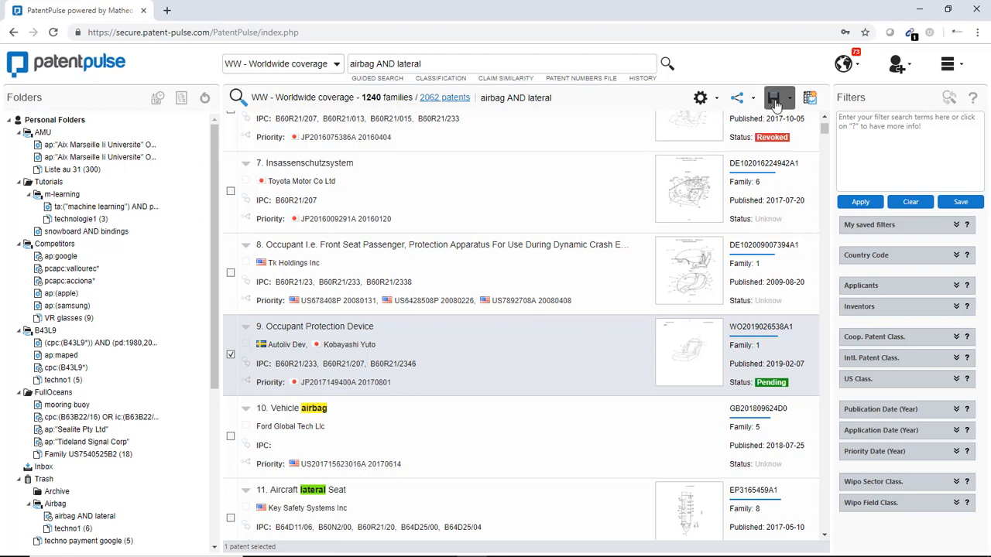
# Step: Start saving the airbag AND lateral query and create a new folder named airbag under Personal Folders
pyautogui.click(786, 103)
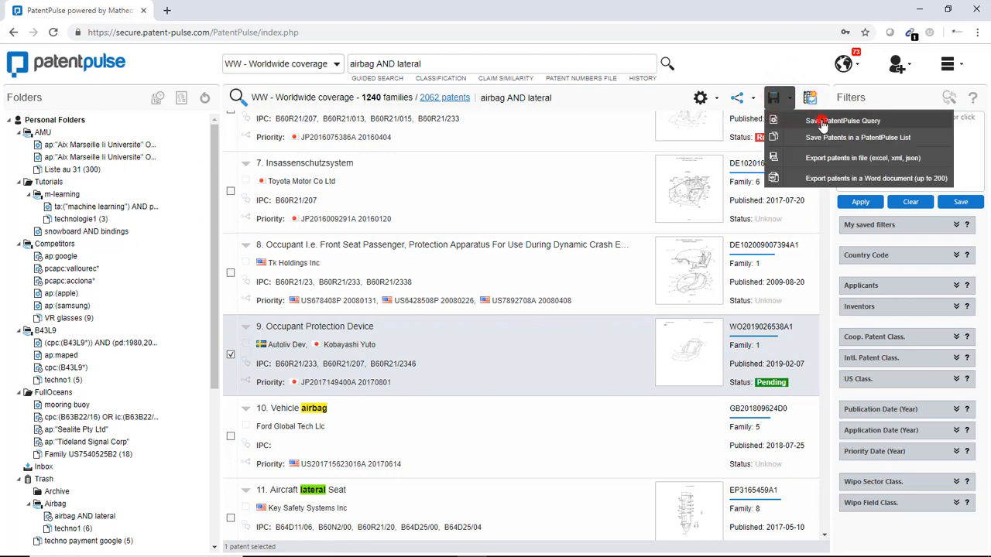
pyautogui.click(822, 124)
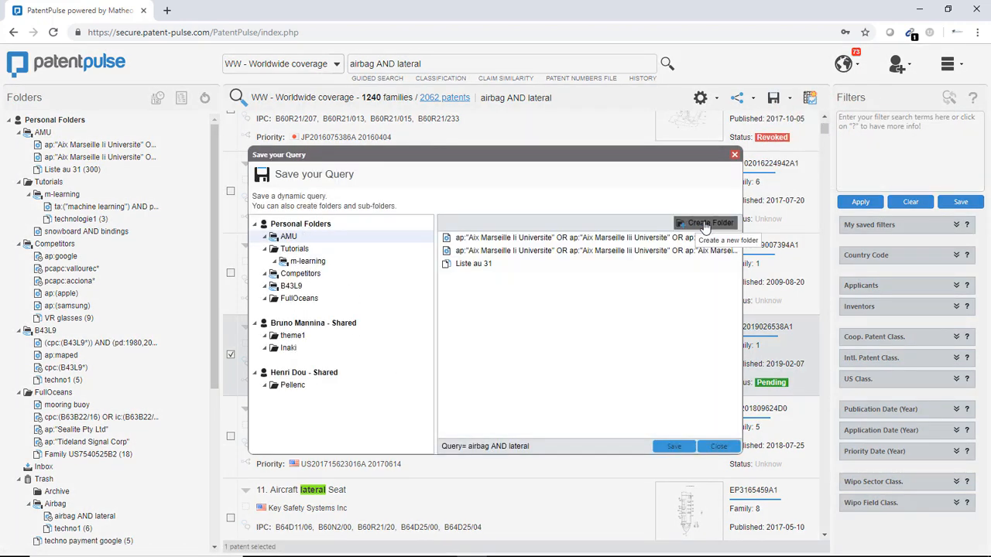
pyautogui.click(326, 223)
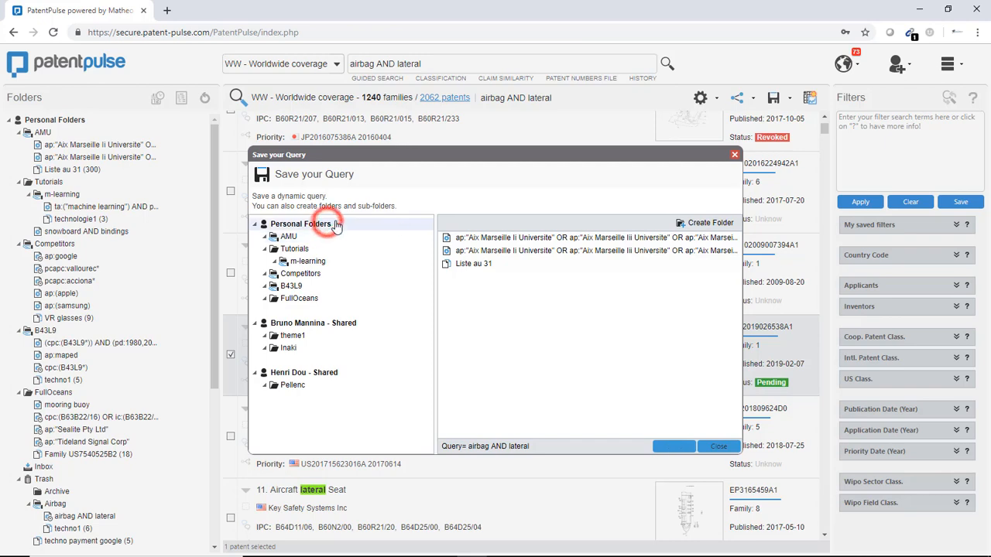
pyautogui.click(705, 222)
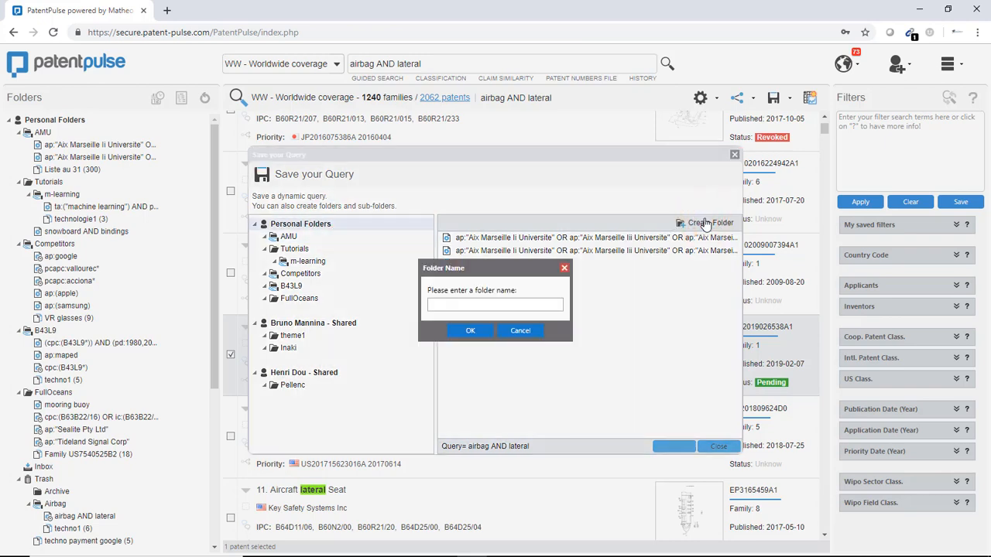
pyautogui.write('airbag')
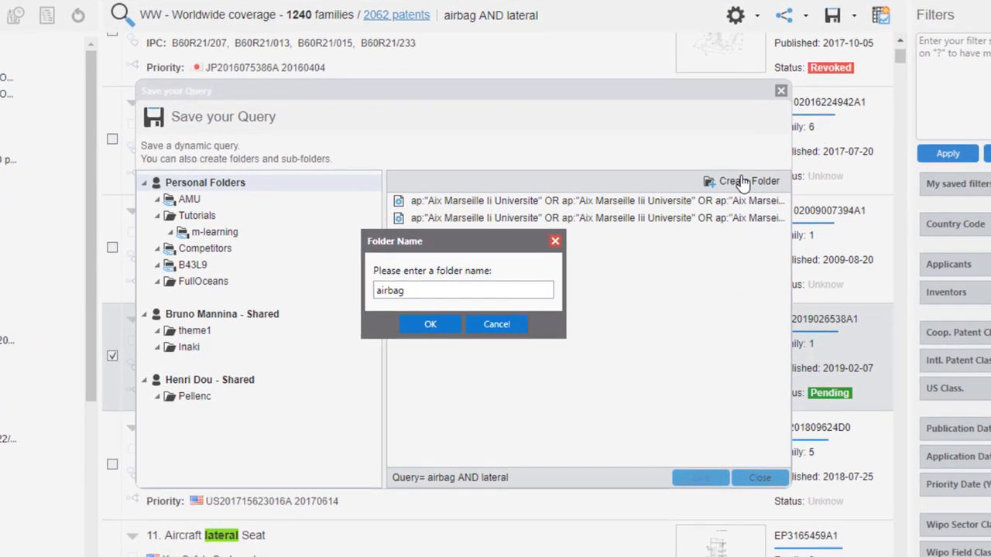
pyautogui.click(472, 331)
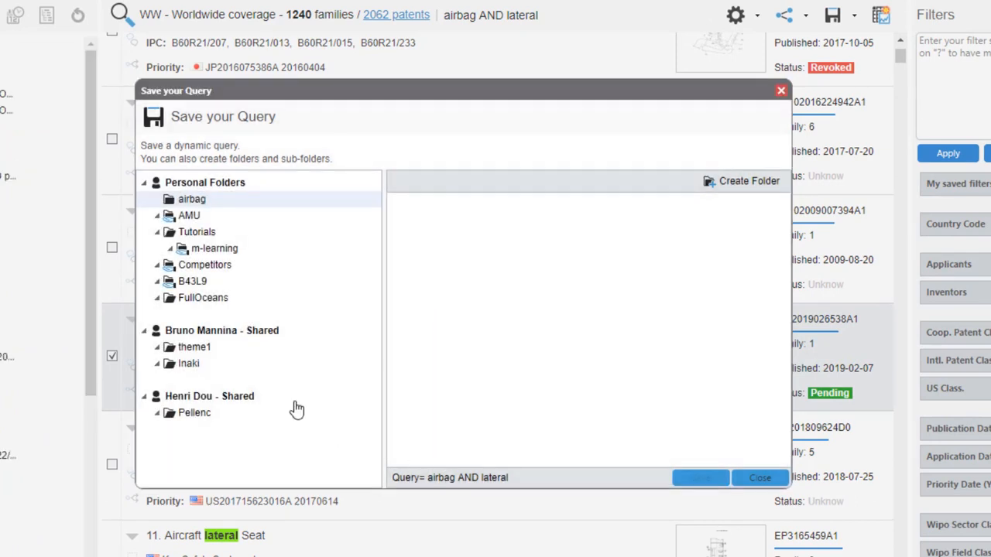
# Step: Save the airbag AND lateral query in the airbag folder
pyautogui.click(194, 199)
pyautogui.click(697, 477)
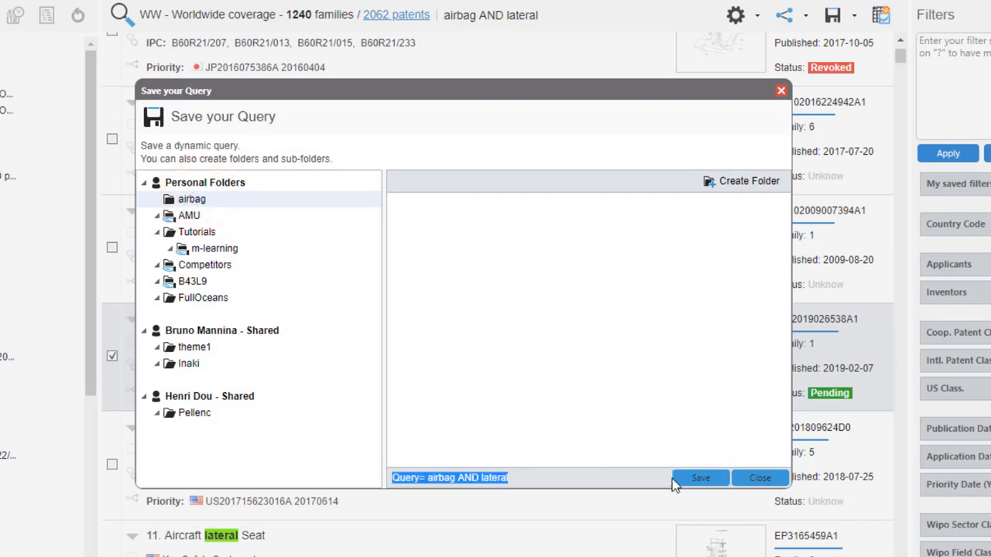
pyautogui.click(697, 478)
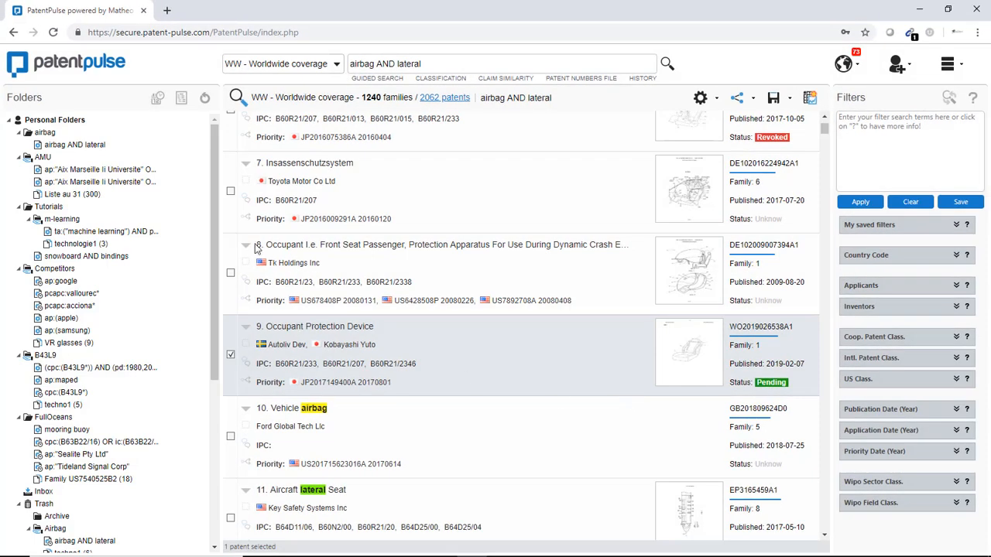
# Step: Open the saved airbag AND lateral query, and activate and save its alert for your own account
pyautogui.click(81, 147)
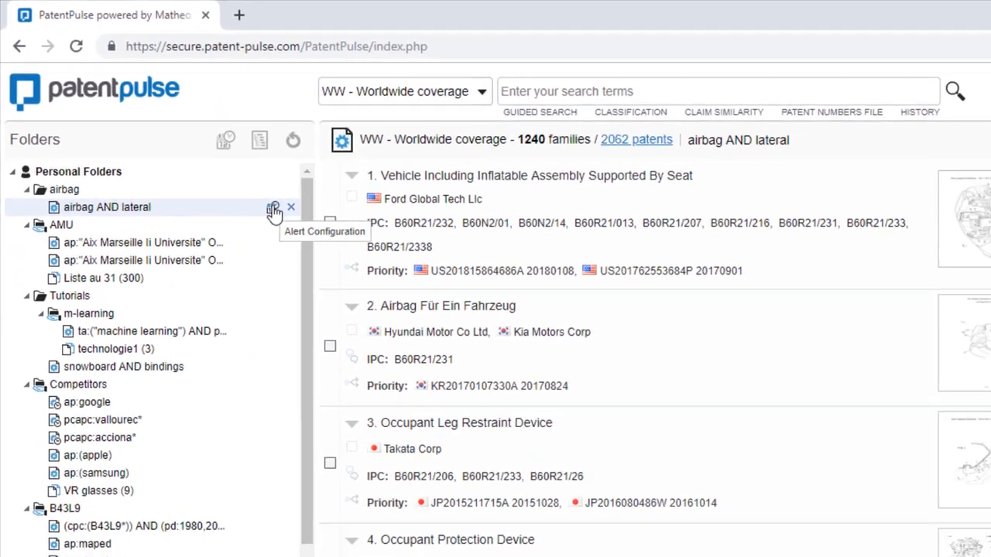
pyautogui.click(398, 303)
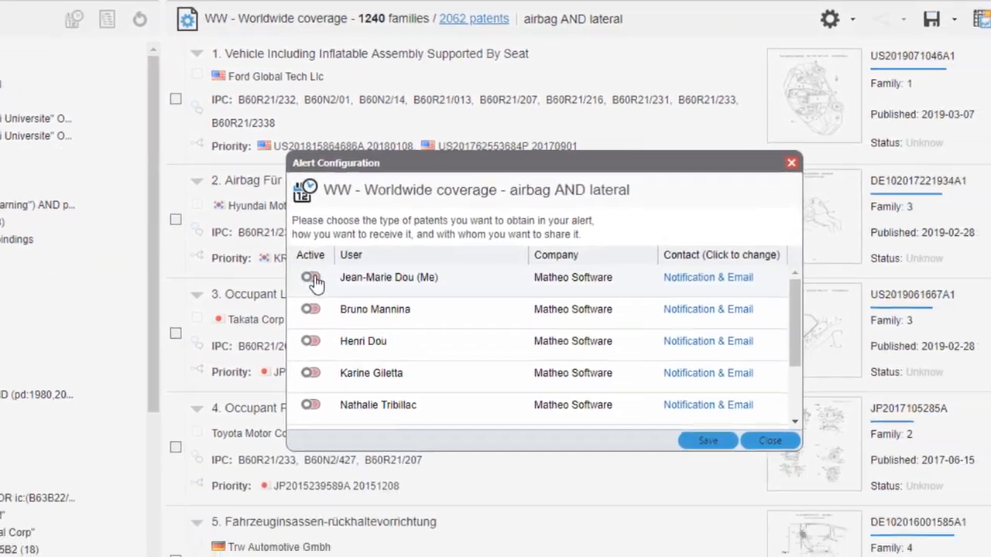
pyautogui.click(456, 394)
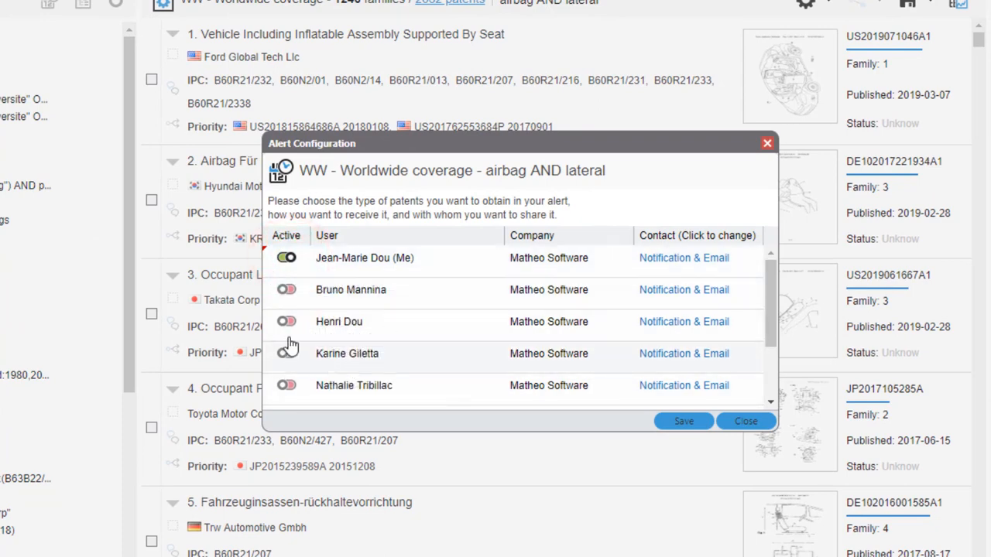
pyautogui.click(685, 423)
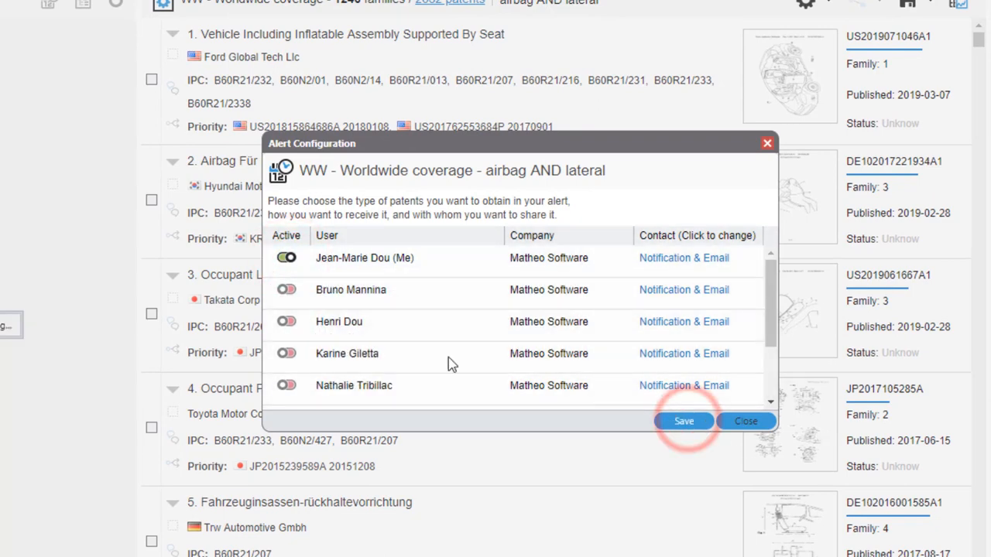
pyautogui.click(745, 421)
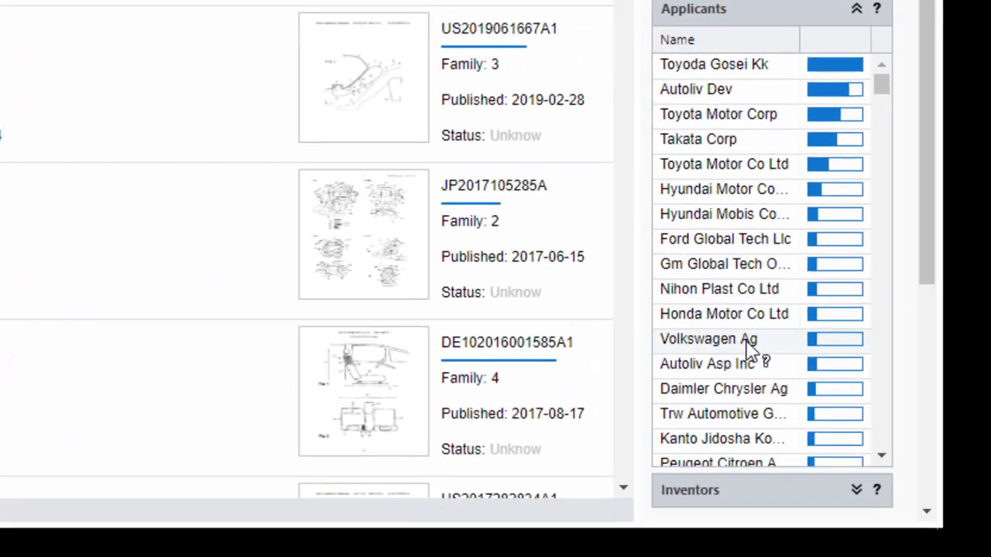
# Step: Filter the query results to the applicant Volkswagen Ag and select results 2, 3 and 4
pyautogui.click(743, 341)
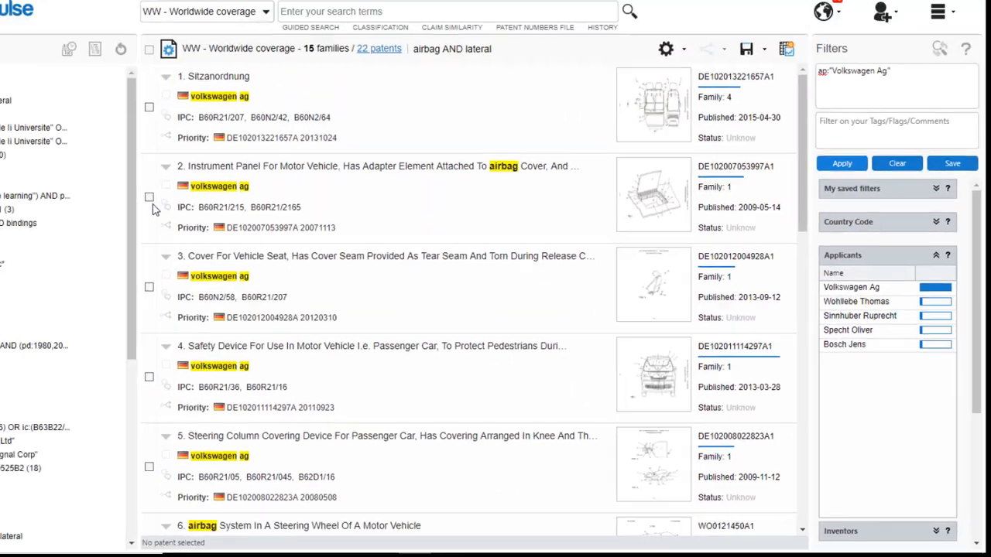
pyautogui.click(231, 232)
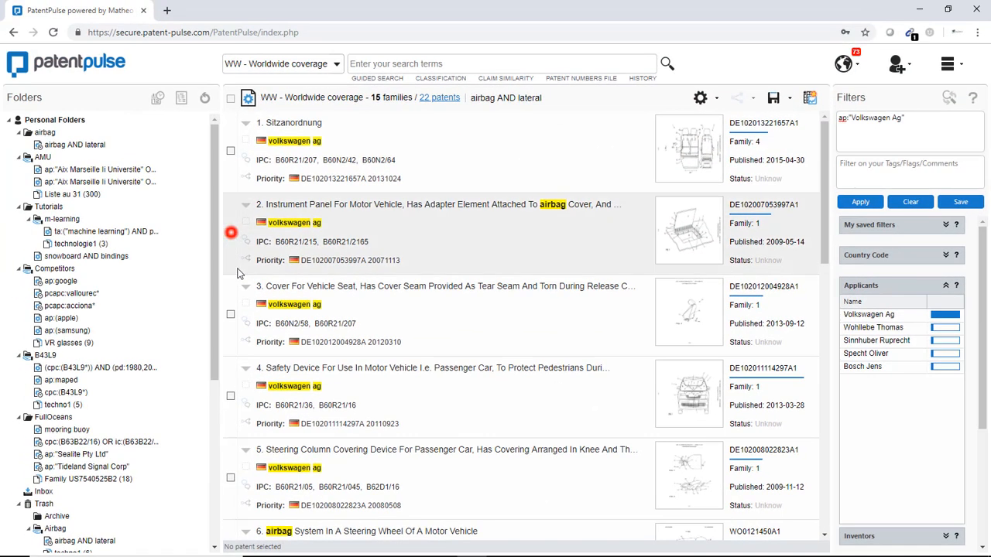
pyautogui.click(230, 315)
pyautogui.click(230, 395)
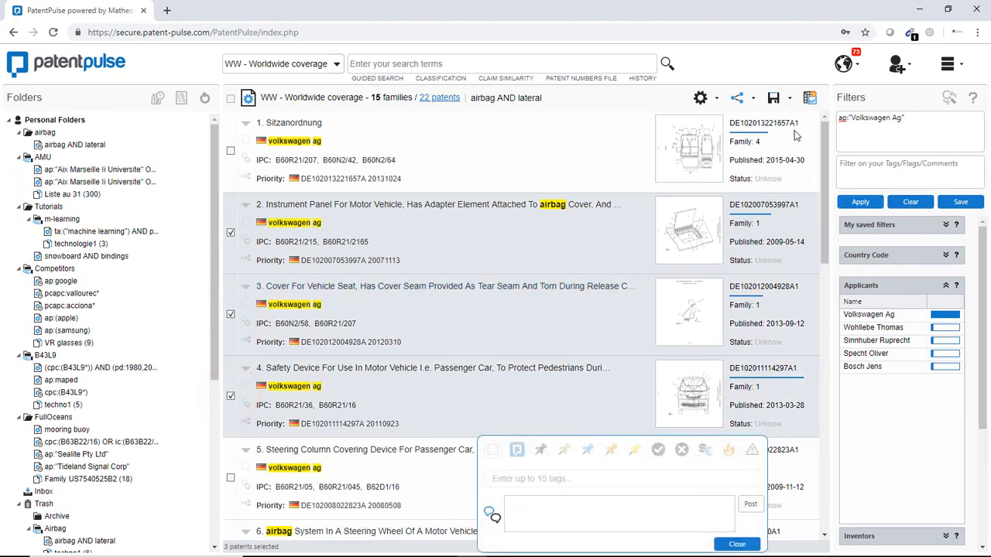
# Step: Save only the checked patents as a patent list named techo vw in the airbag folder
pyautogui.click(789, 100)
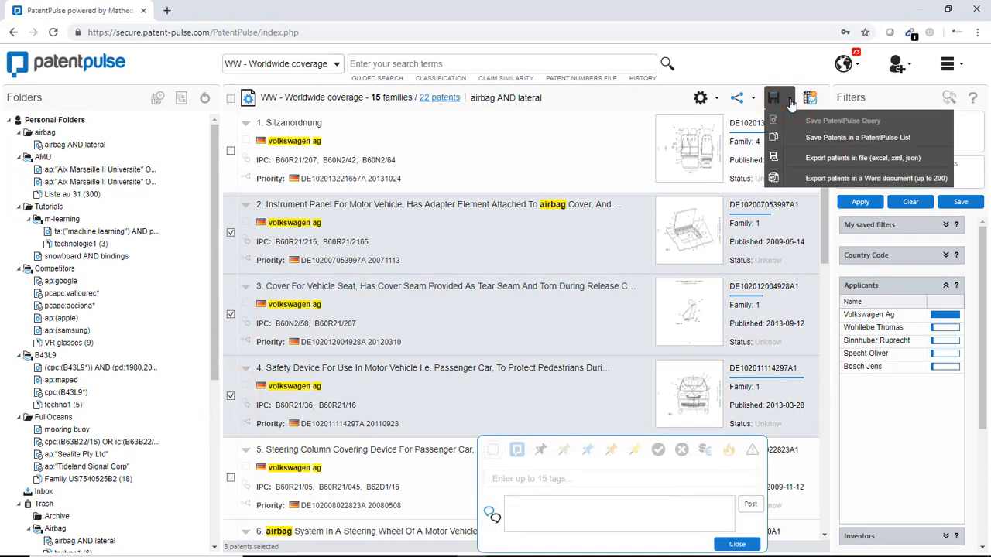
pyautogui.click(838, 137)
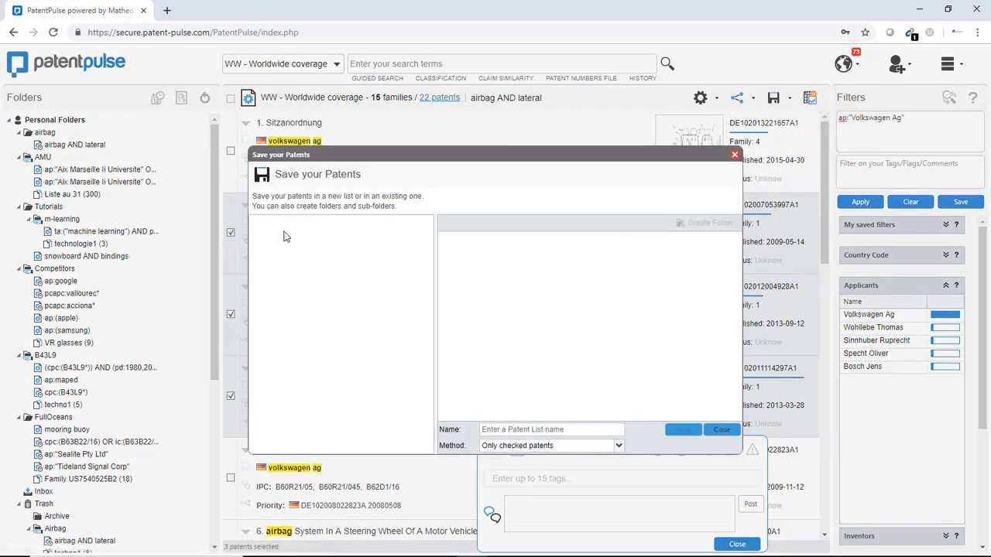
pyautogui.click(290, 237)
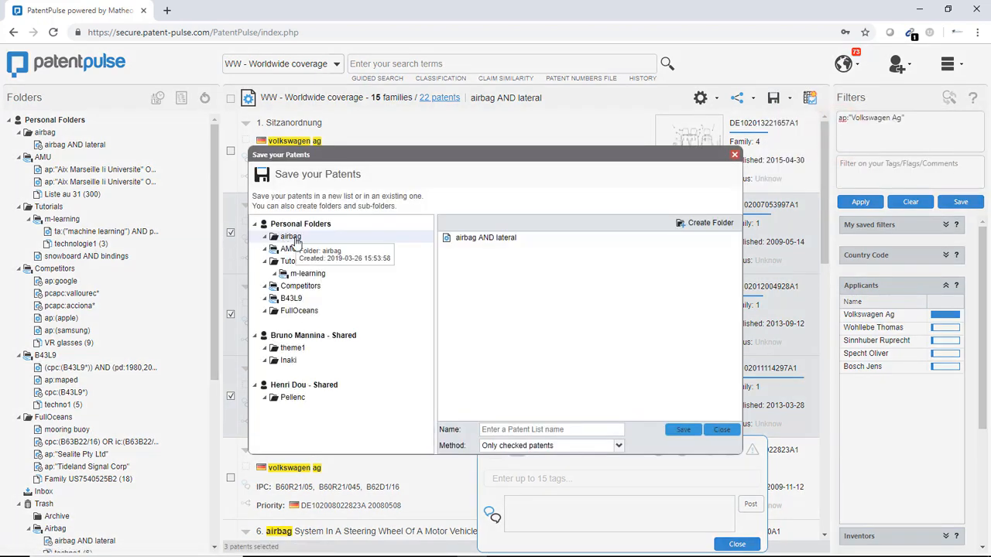
pyautogui.click(556, 429)
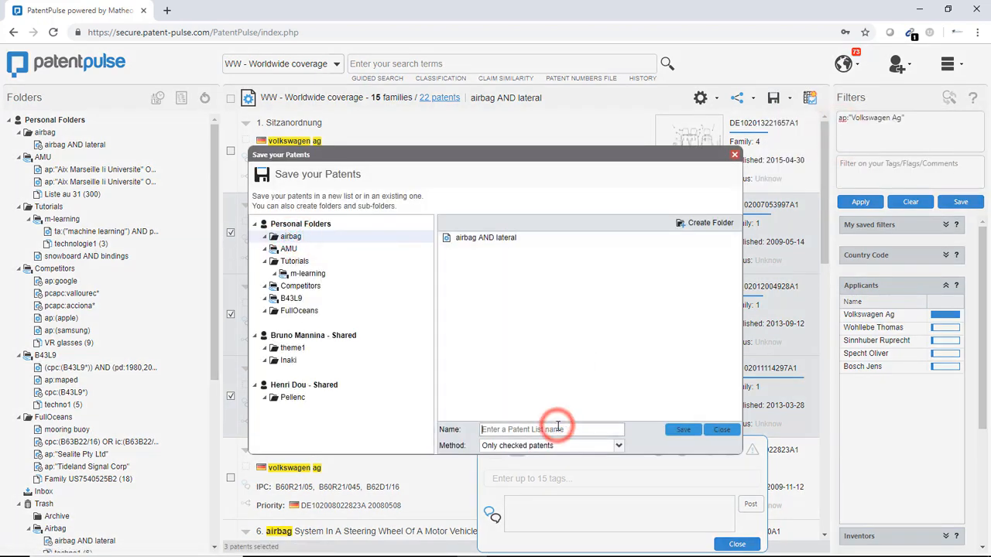
pyautogui.write('techo vw')
pyautogui.click(684, 430)
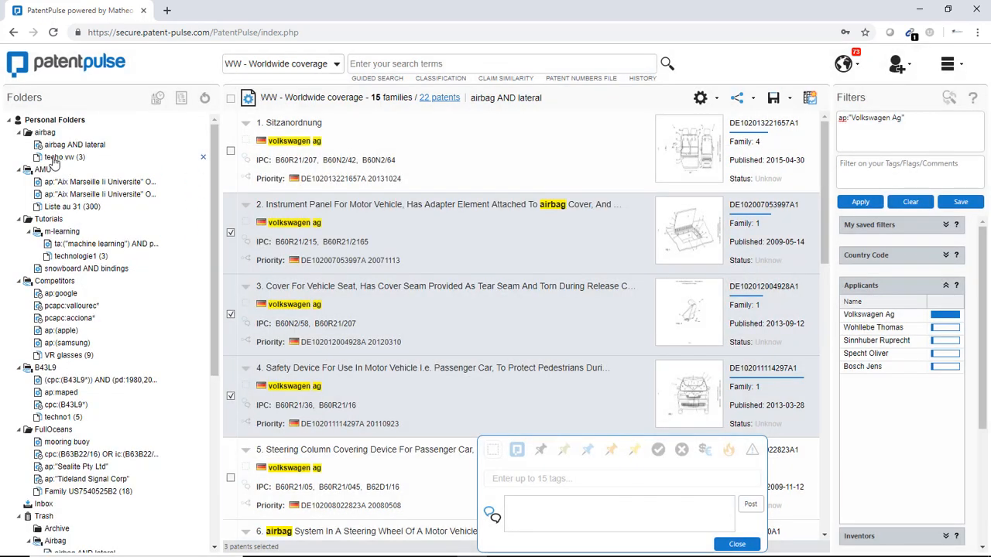
# Step: Open the techo vw list, collapse the Applicants filter and select the first two patents
pyautogui.click(64, 158)
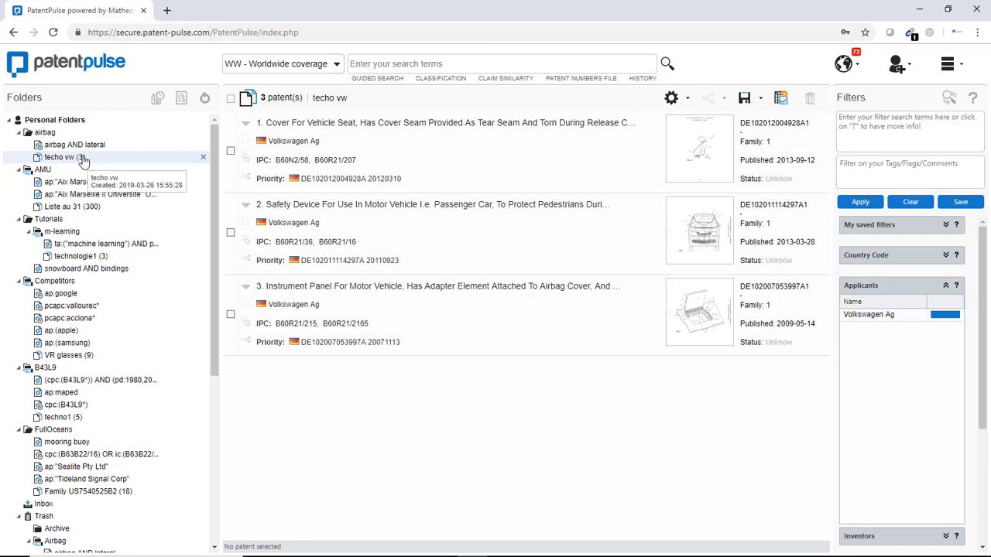
pyautogui.click(945, 285)
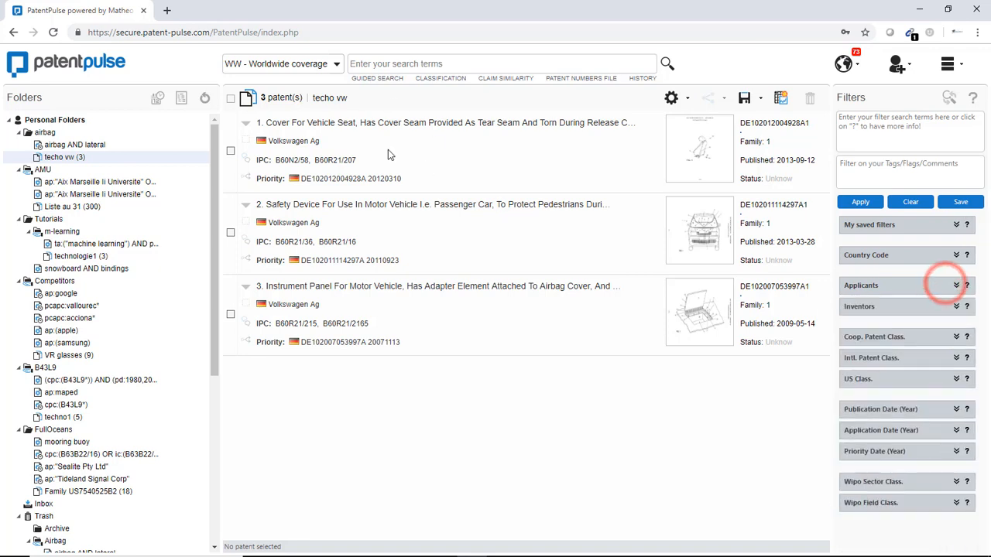
pyautogui.click(229, 151)
pyautogui.click(230, 232)
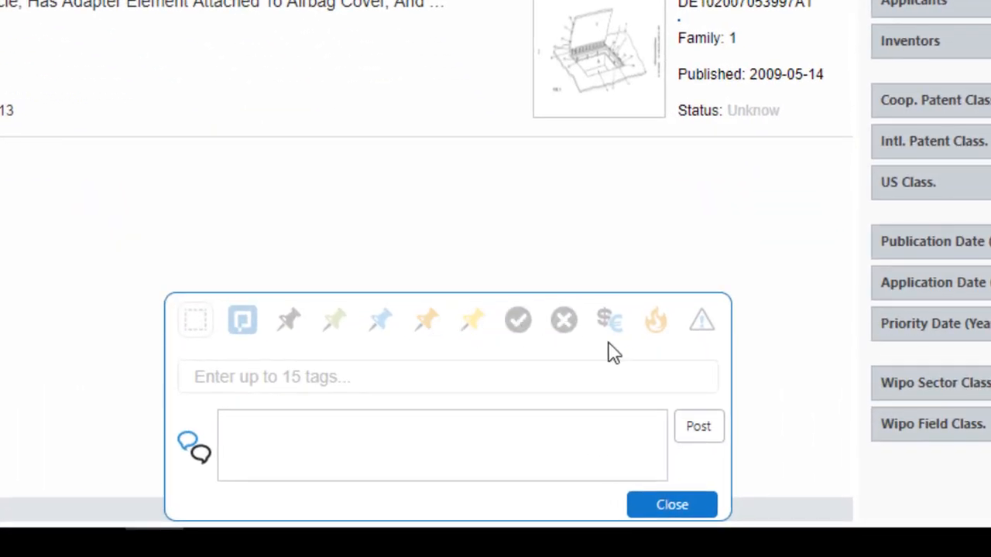
# Step: Mark the two selected patents with the flame flag and enter the comment text "mon commentaire"
pyautogui.click(655, 320)
pyautogui.click(336, 442)
pyautogui.write('mon commentaire')
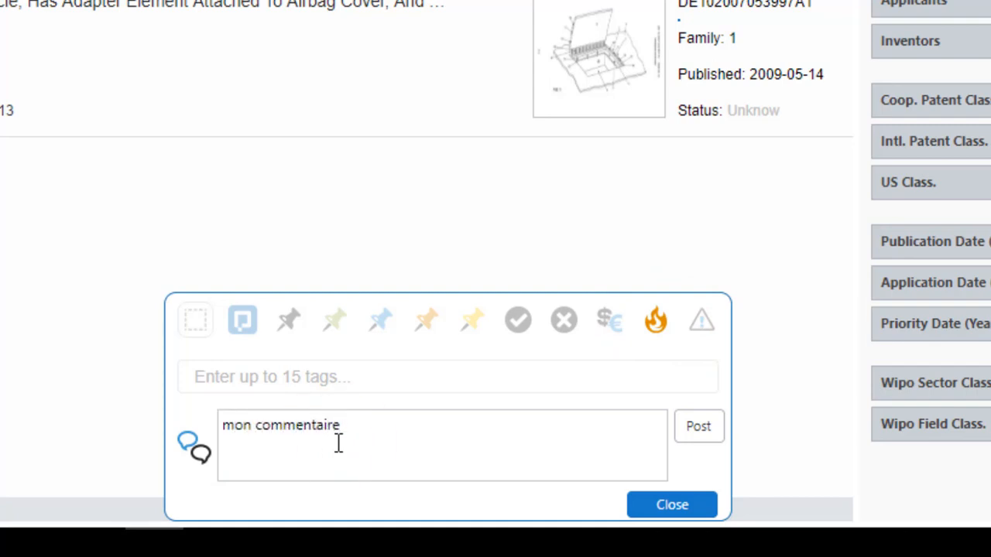
# Step: Add the tags airbag and vw to the two selected patents
pyautogui.click(361, 374)
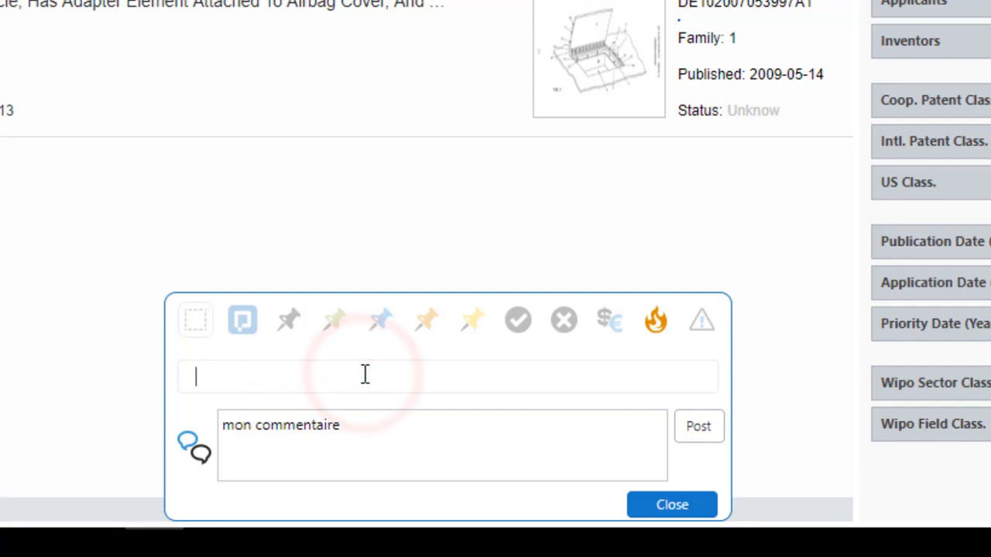
pyautogui.write('airb')
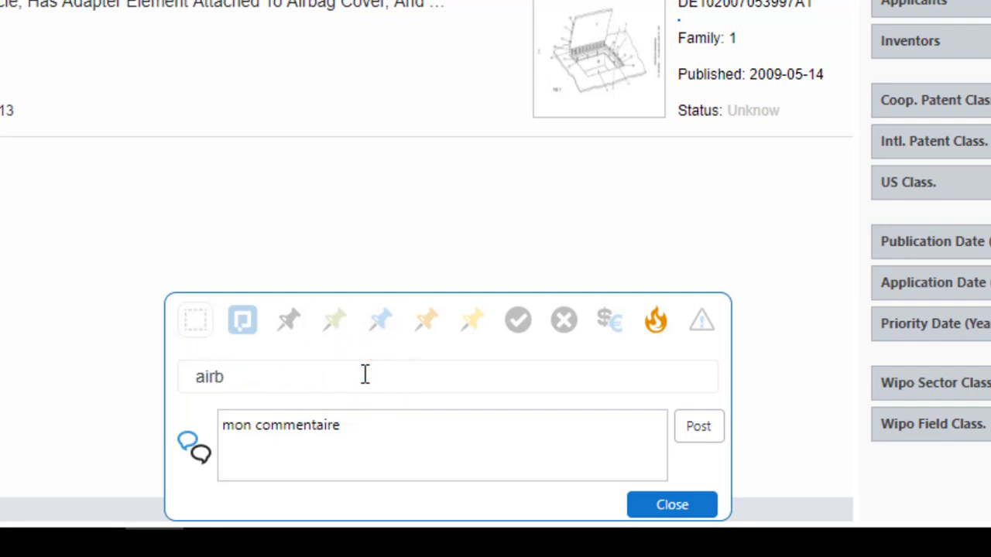
pyautogui.write('ag,')
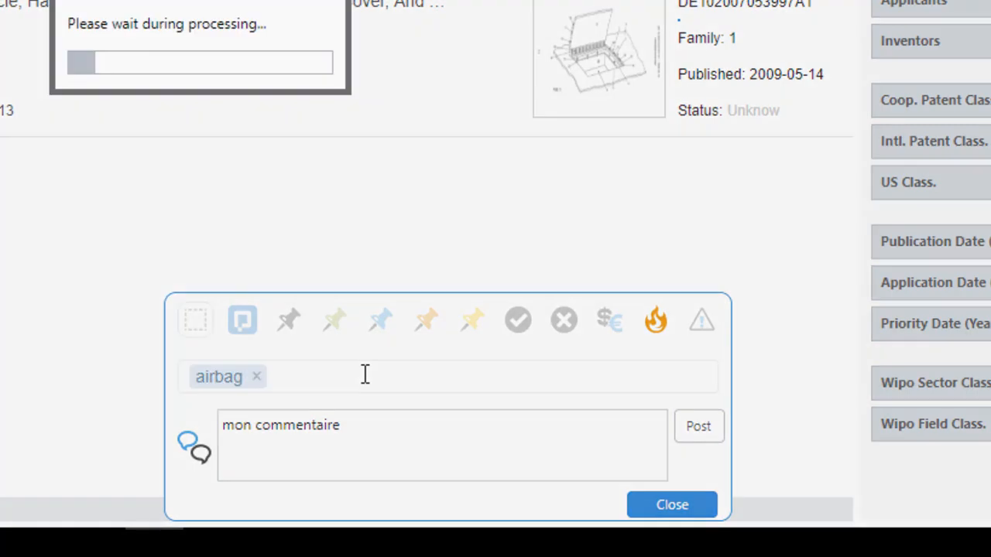
pyautogui.click(364, 374)
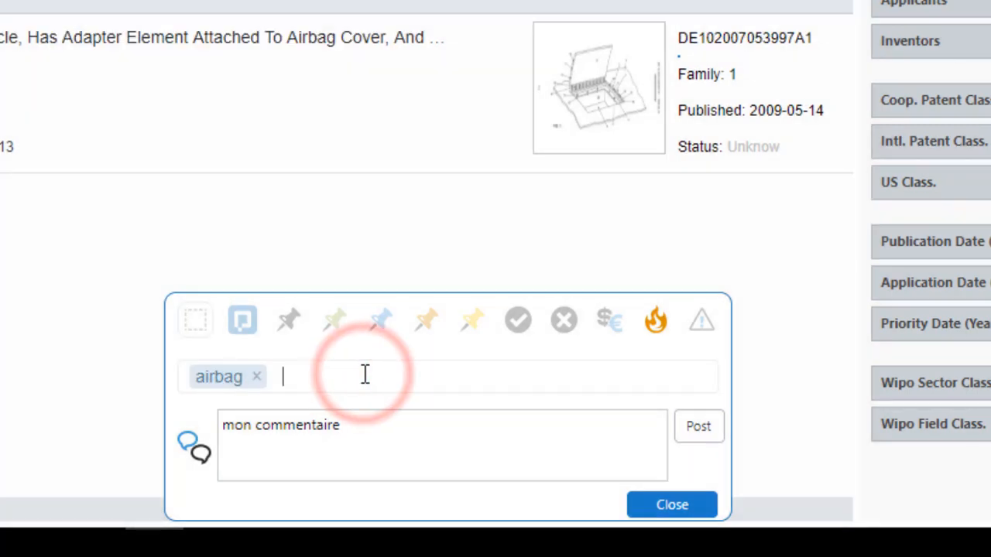
pyautogui.write('vw,')
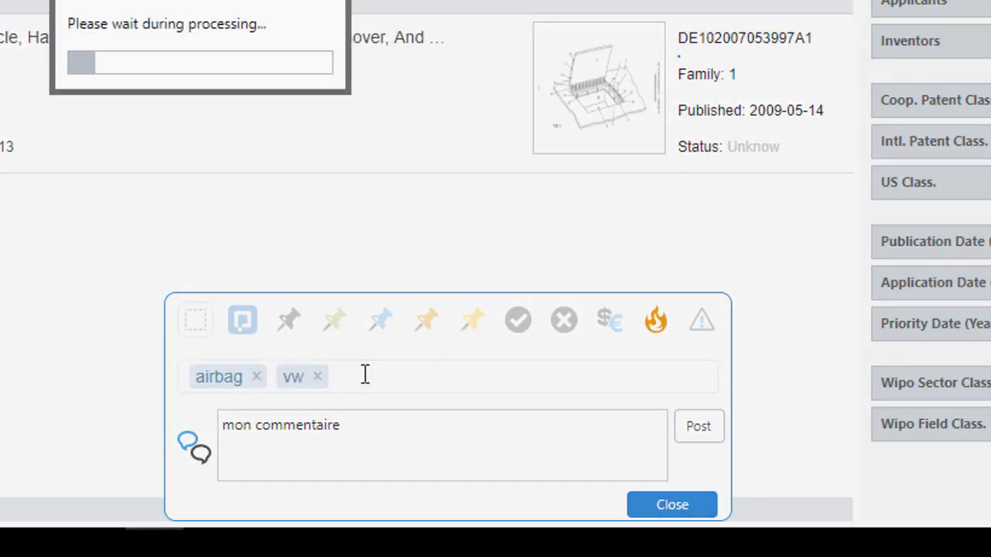
# Step: Add the tag "A analyser" to the same two patents and finish annotating them
pyautogui.click(365, 374)
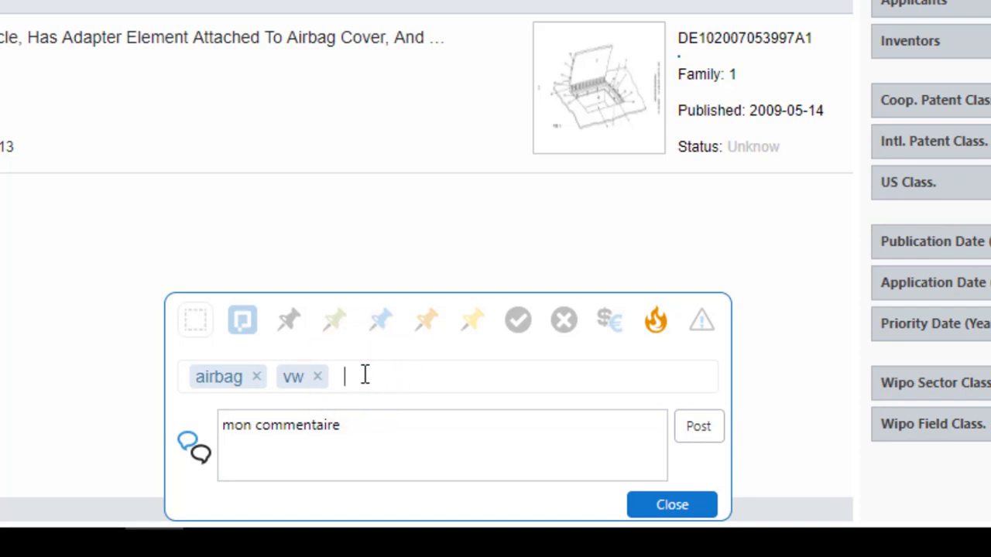
pyautogui.write('A anakyserser')
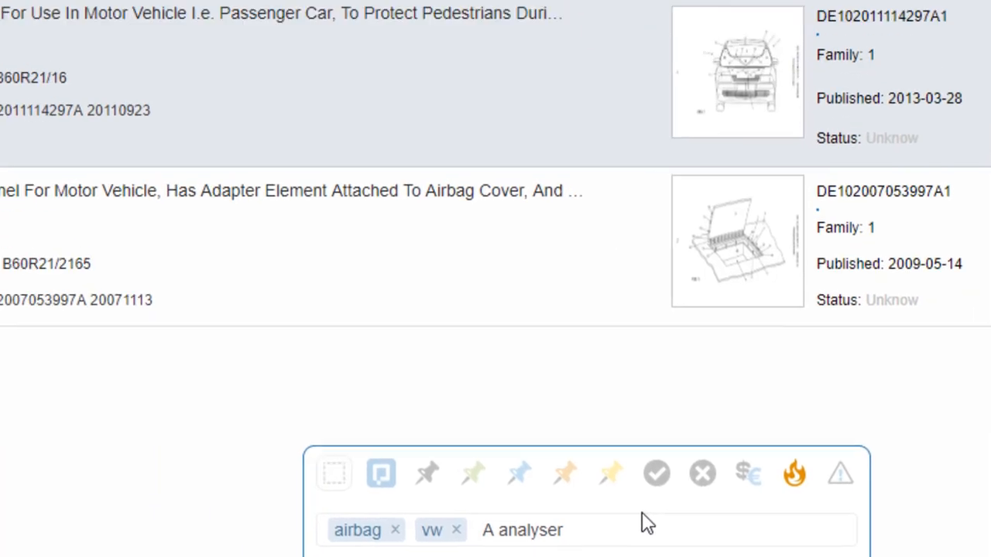
pyautogui.press('Return')
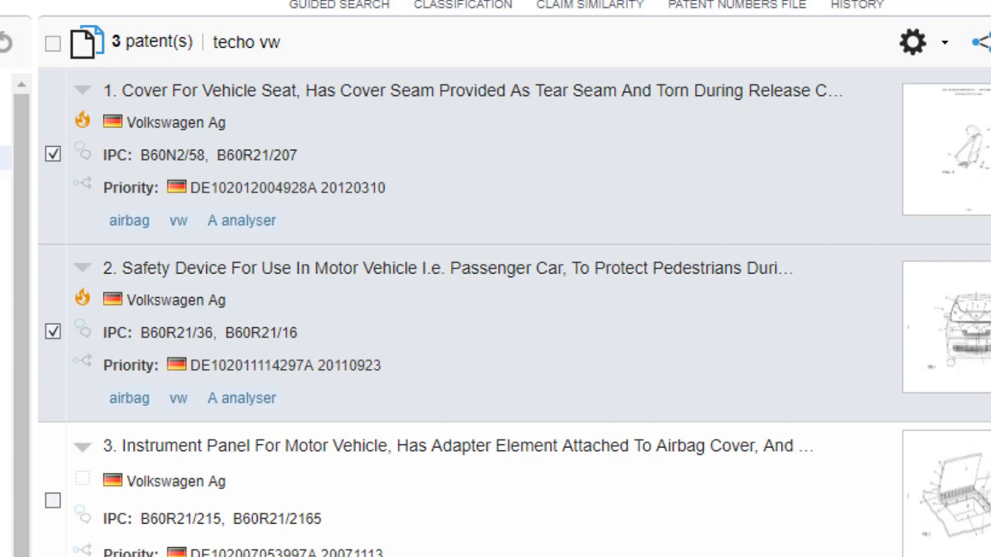
pyautogui.click(516, 544)
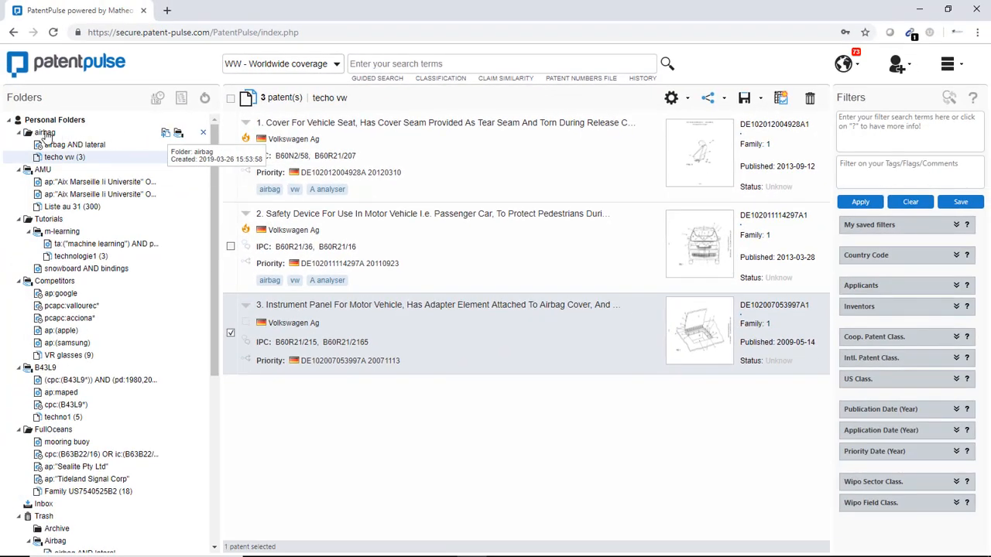
# Step: Share the airbag folder with the first listed Matheo Software user, granting Read/Write/Delete permission, and save the sharing settings
pyautogui.click(178, 131)
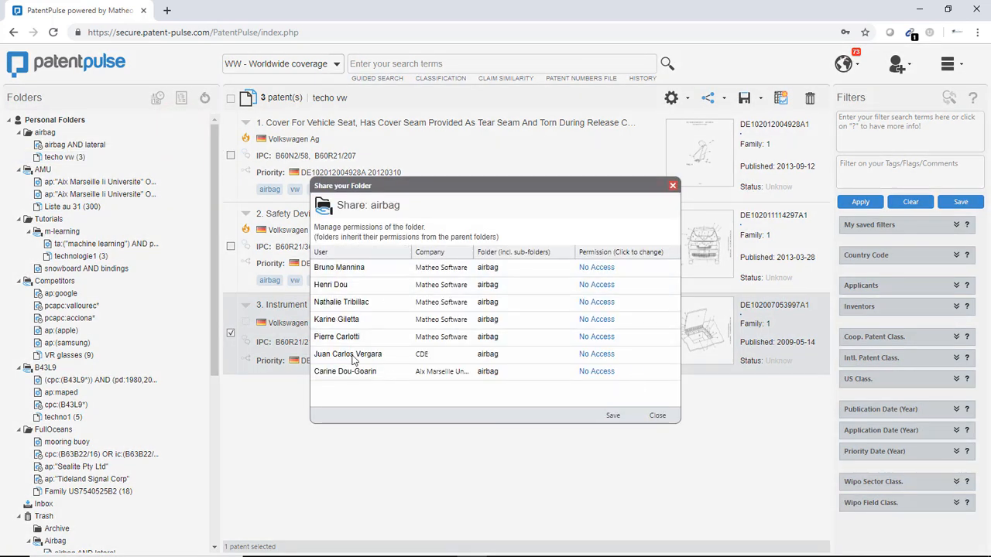
pyautogui.click(602, 267)
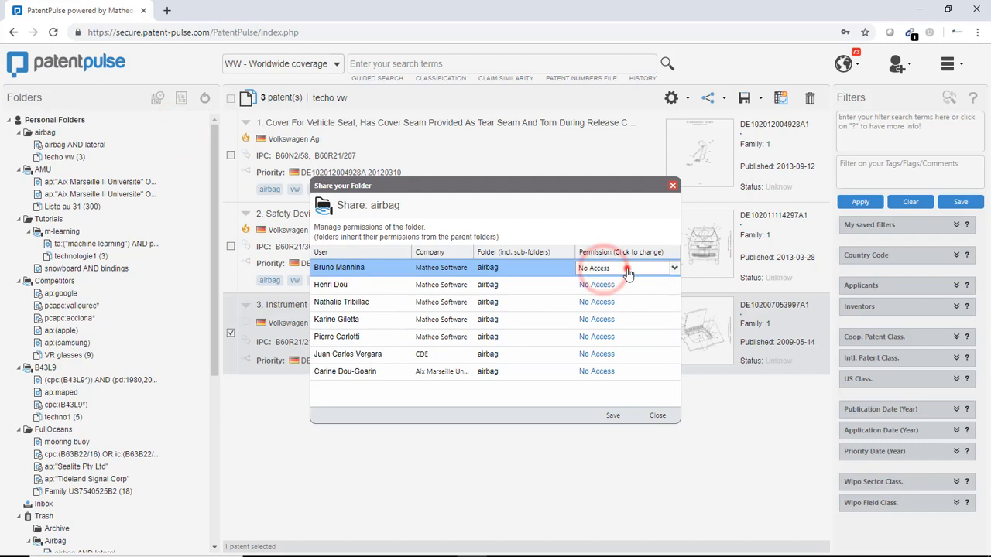
pyautogui.click(626, 269)
pyautogui.click(626, 281)
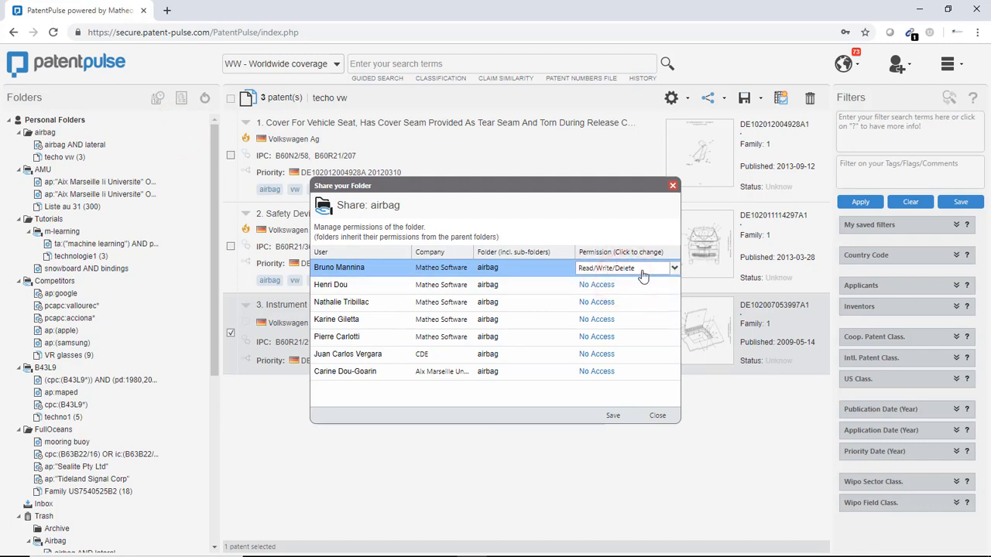
pyautogui.click(612, 415)
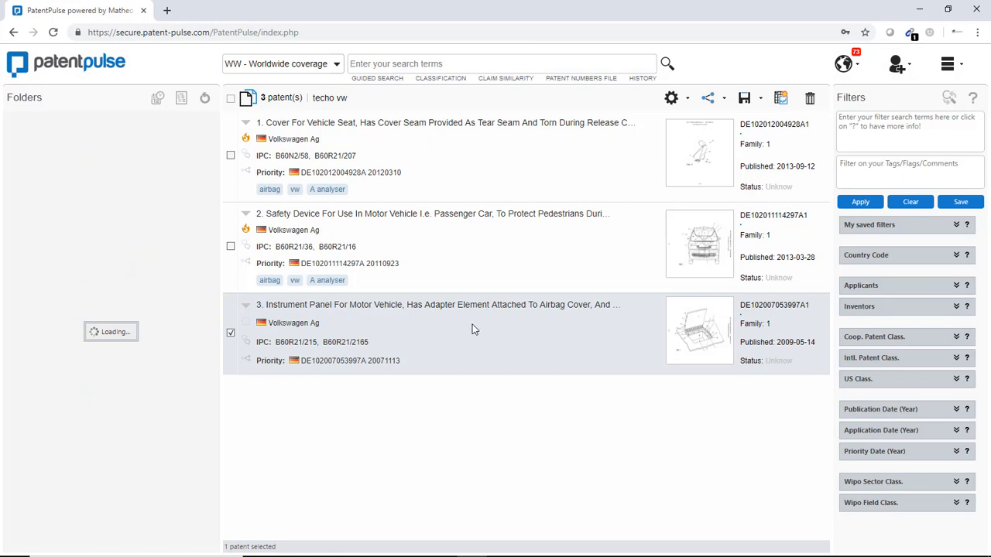
# Step: Open the saved airbag AND lateral query in the airbag folder and display its statistical analysis overview
pyautogui.click(87, 147)
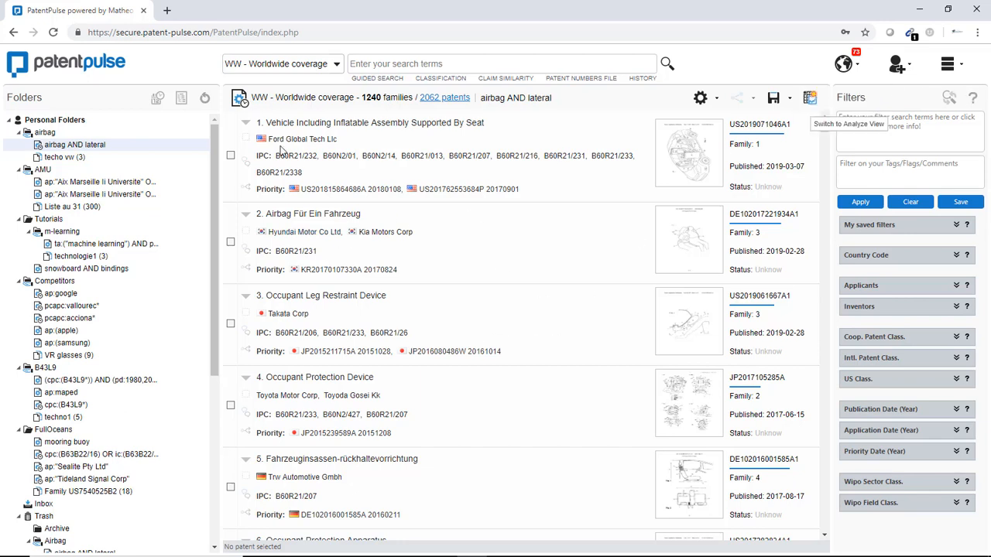
pyautogui.click(811, 98)
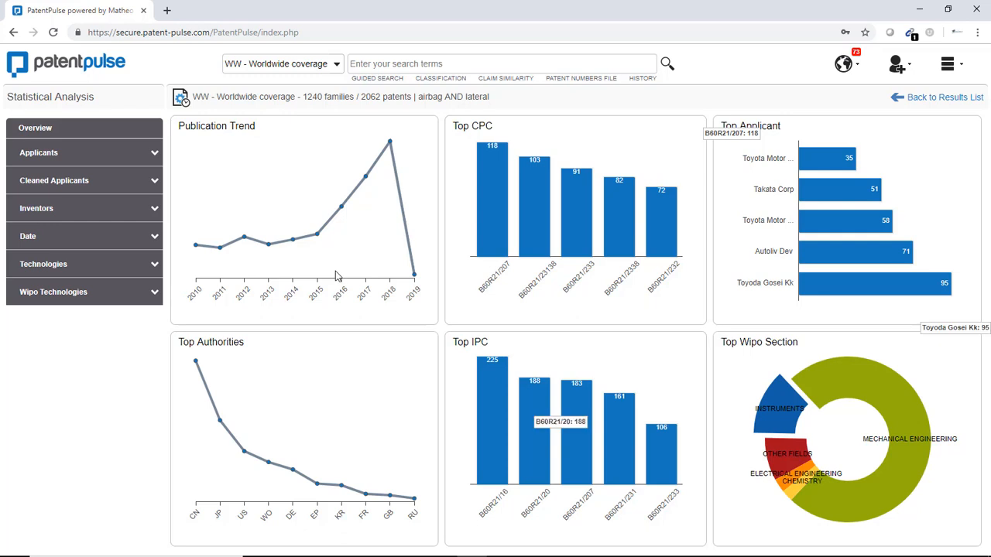
pyautogui.click(301, 97)
pyautogui.moveTo(301, 97); pyautogui.dragTo(504, 103)
pyautogui.click(507, 99)
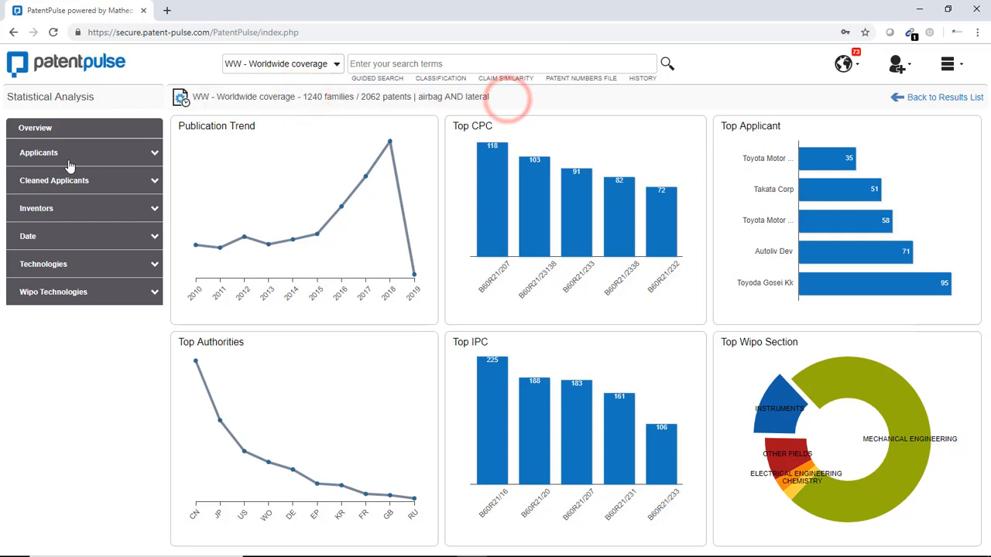
# Step: Display the Top Applicants chart and add Volkswagen Ag, Peugeot Citroen and Mazda Motor to the compared applicants
pyautogui.click(154, 151)
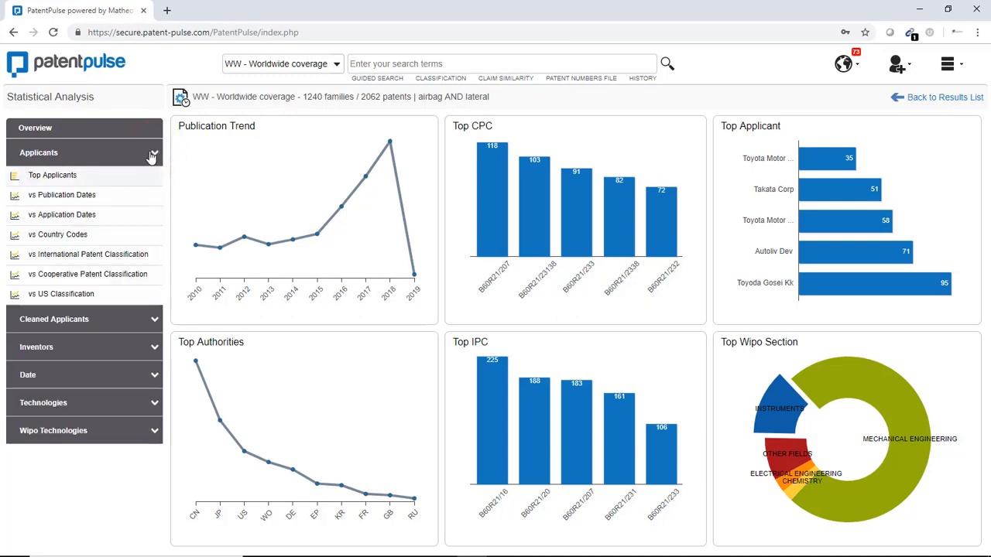
pyautogui.click(52, 175)
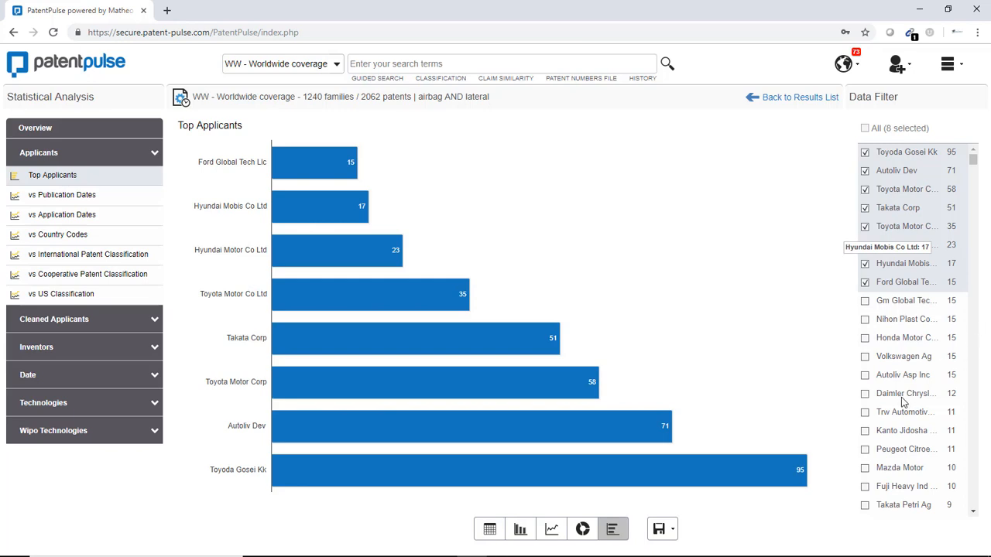
pyautogui.click(865, 358)
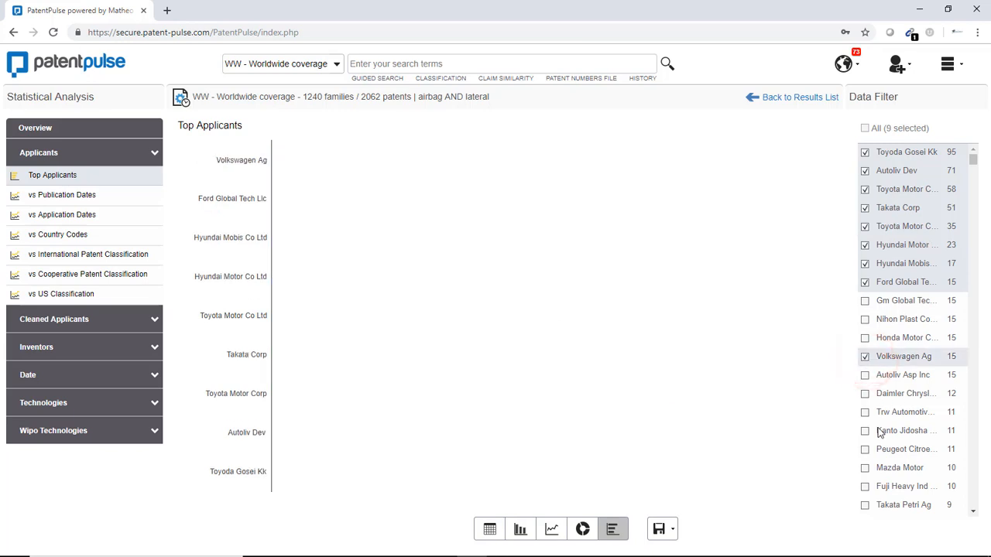
pyautogui.click(865, 469)
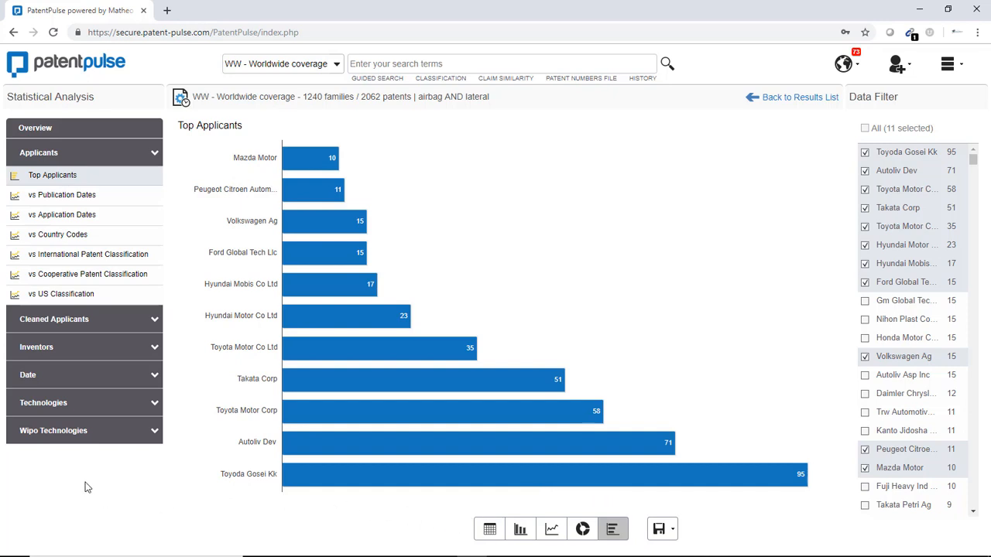
# Step: Chart the publication trend by publication dates over the last 20 years, then return to the results list
pyautogui.click(147, 378)
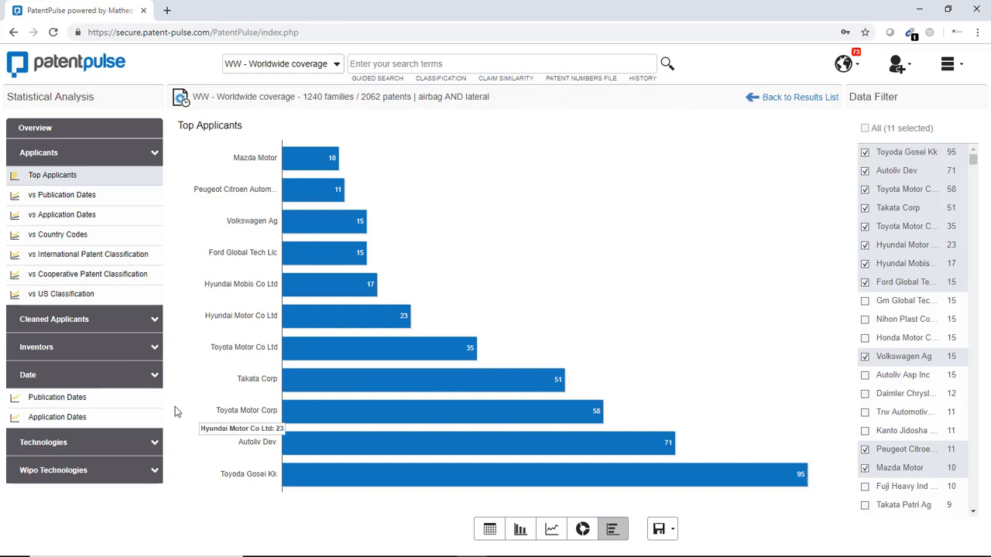
pyautogui.click(80, 400)
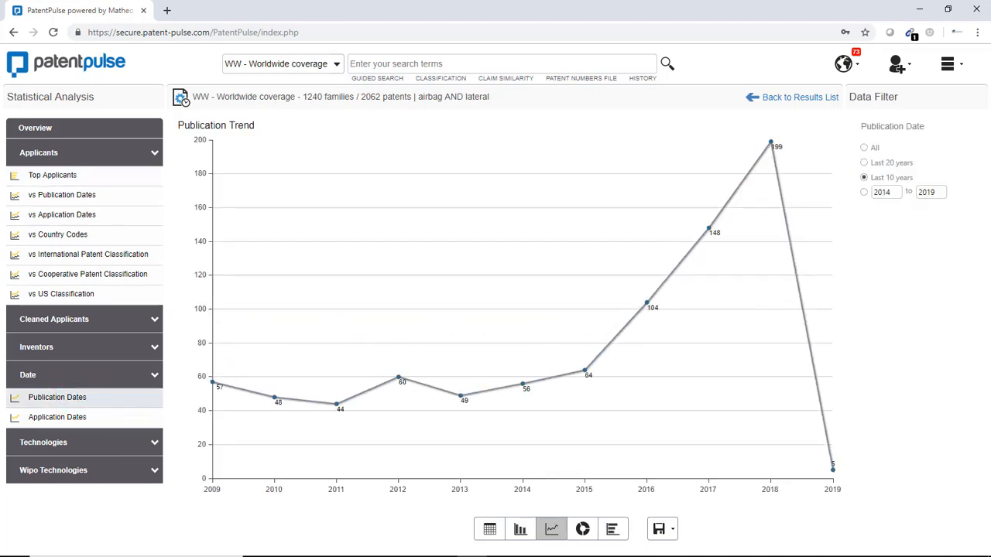
pyautogui.click(865, 158)
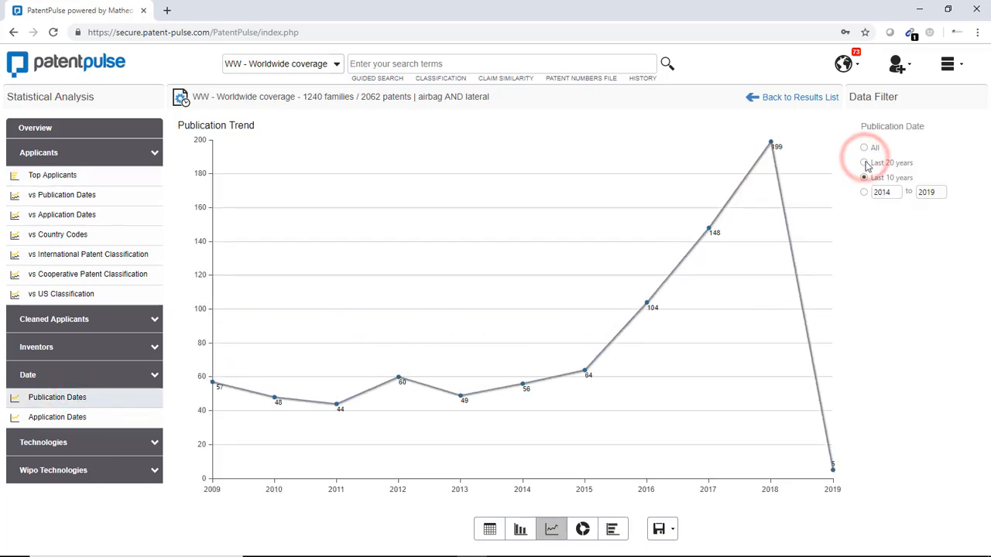
pyautogui.click(873, 162)
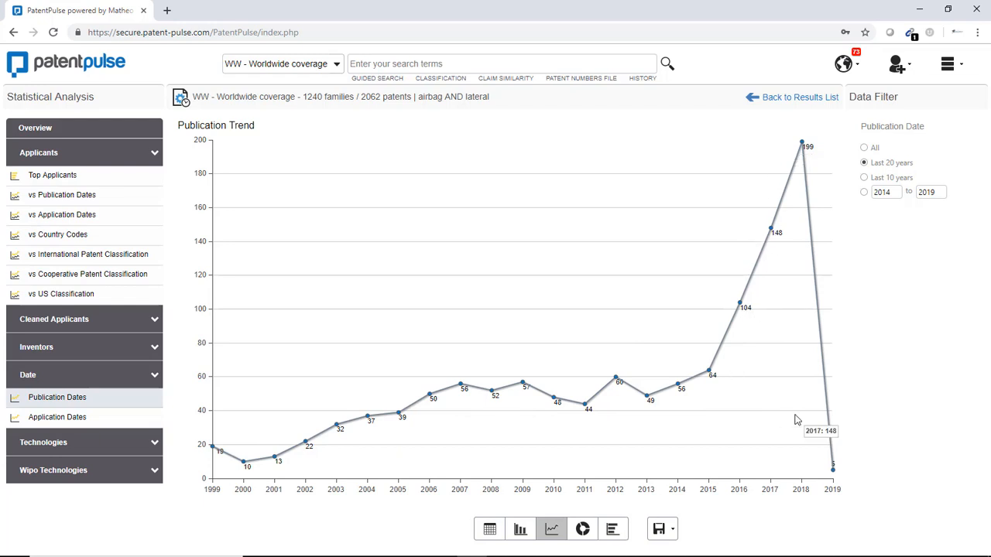
pyautogui.click(784, 101)
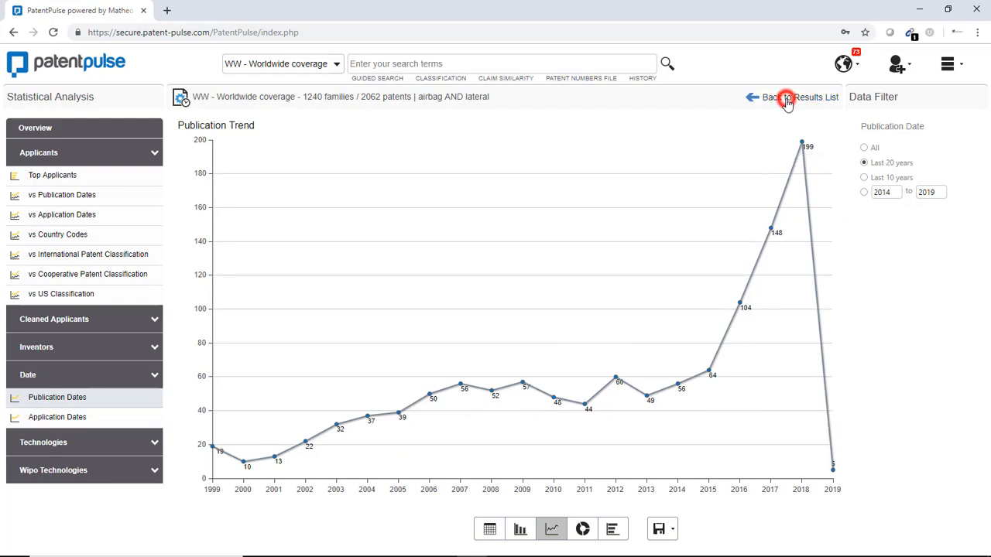